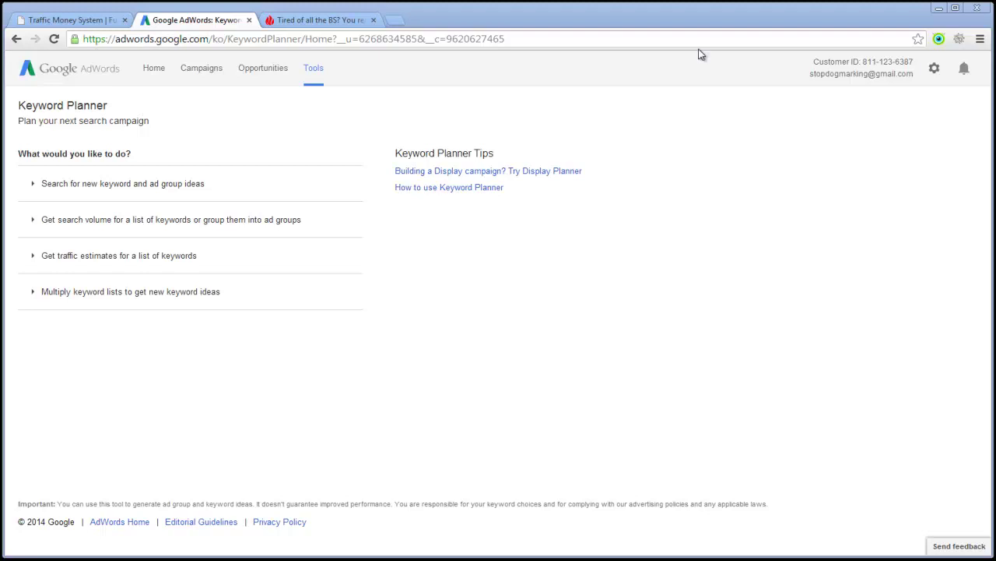
- Search the web for 'google keyword planner' from the browser address bar
click(363, 41)
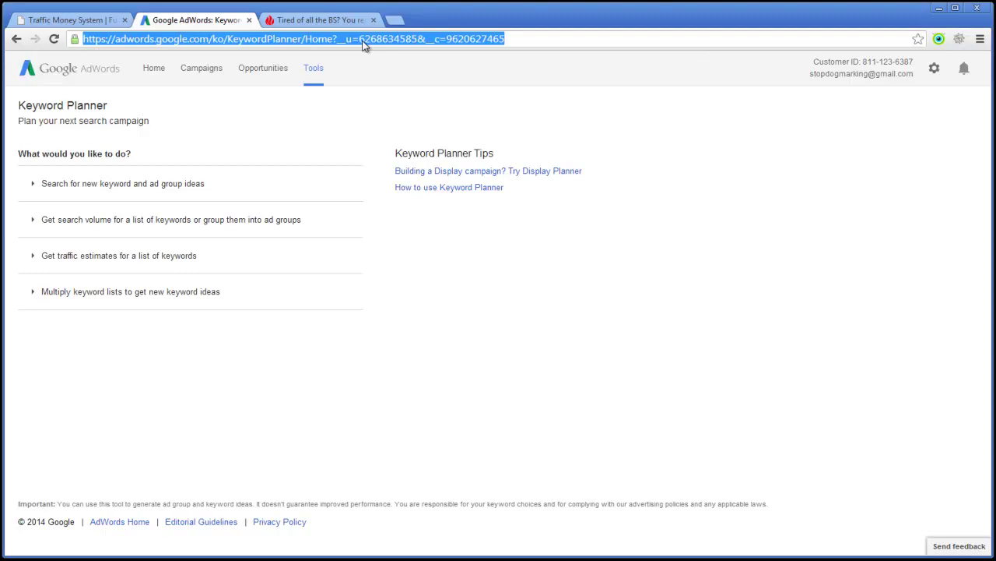
text(gio)
key(BackSpace)
key(BackSpace)
text(oo)
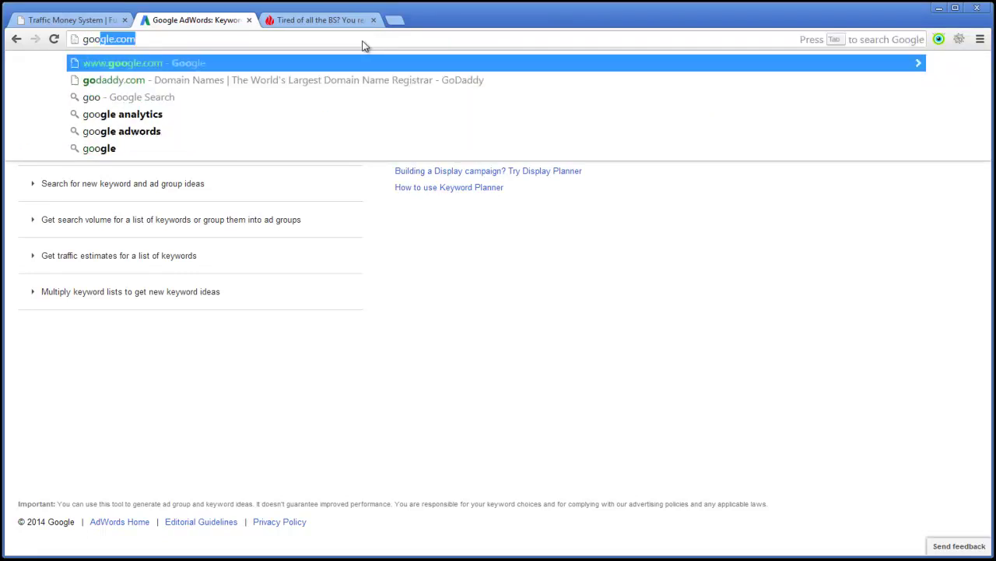
text(gle keyword pla)
key(Return)
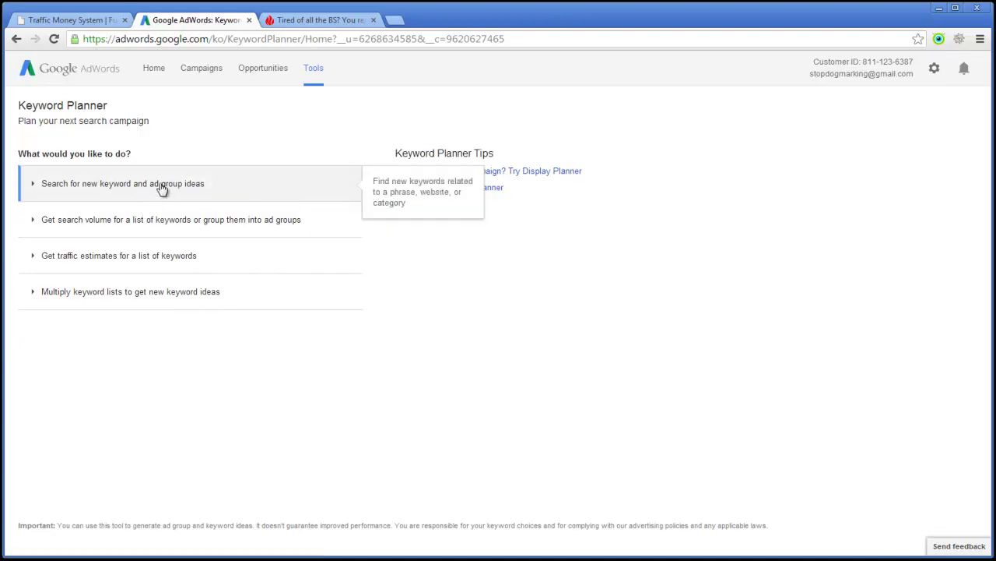
- Open the new keyword and ad group ideas form, leaving targeting at All locations
click(128, 187)
click(76, 185)
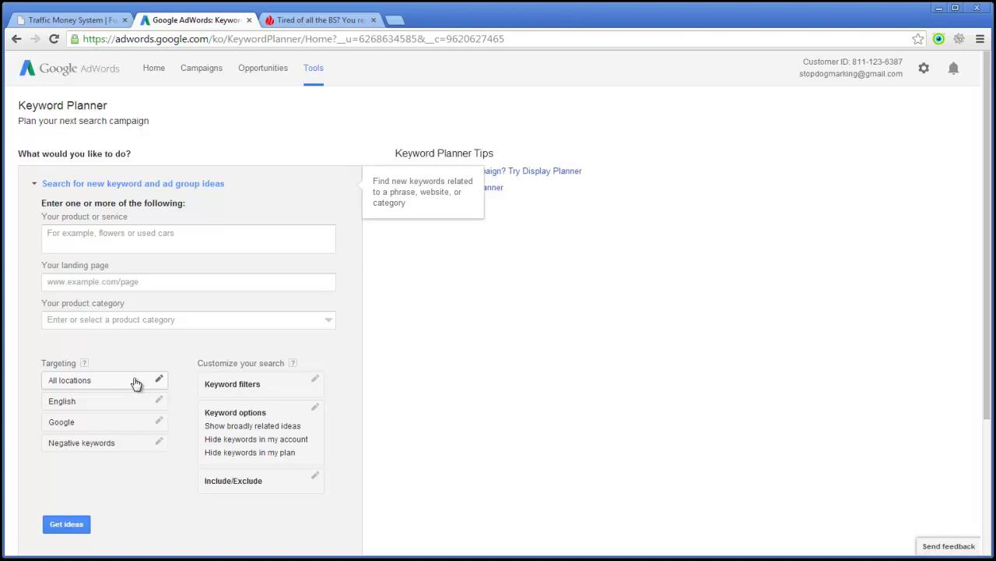
click(129, 381)
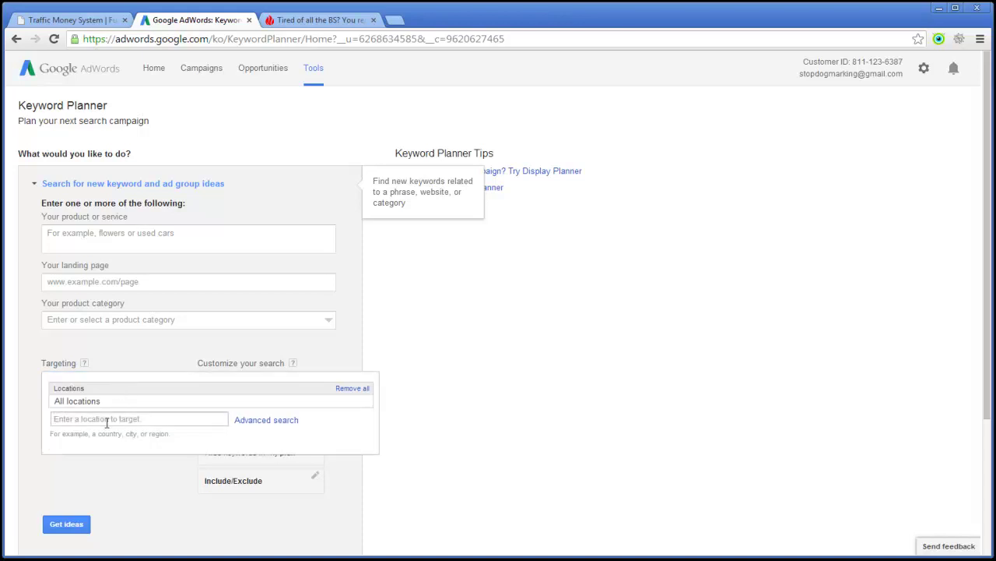
click(106, 421)
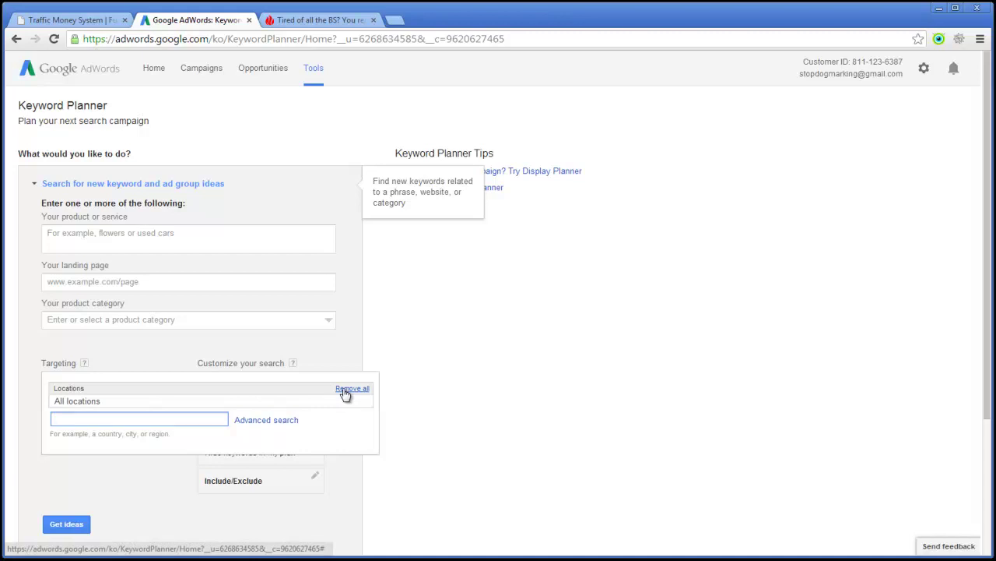
click(8, 322)
click(130, 241)
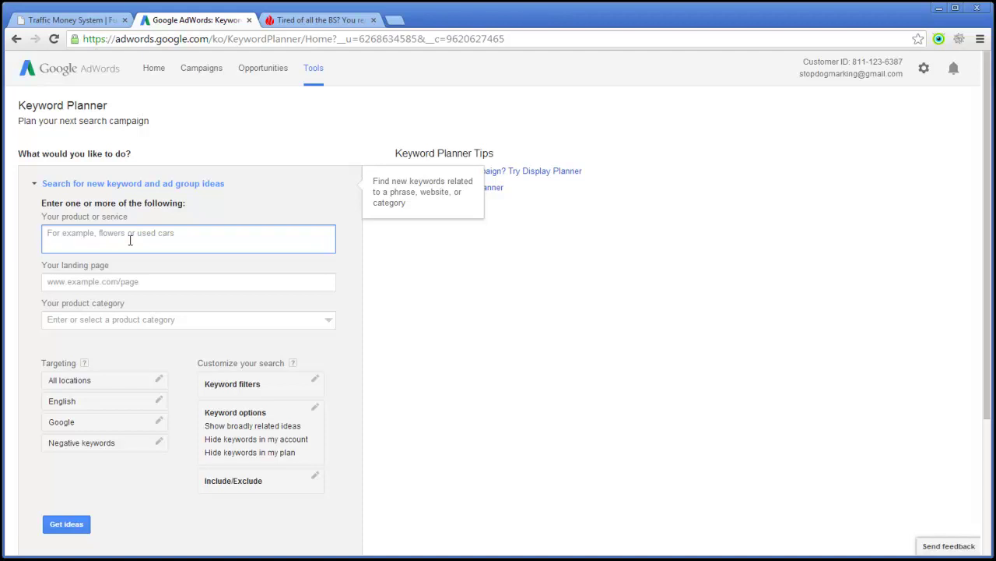
- Enter 'weight loss' and 'how to lose weight' as product terms and get ideas
text(we)
text(ight loss)
key(Return)
text(h)
text(ow to lose weight)
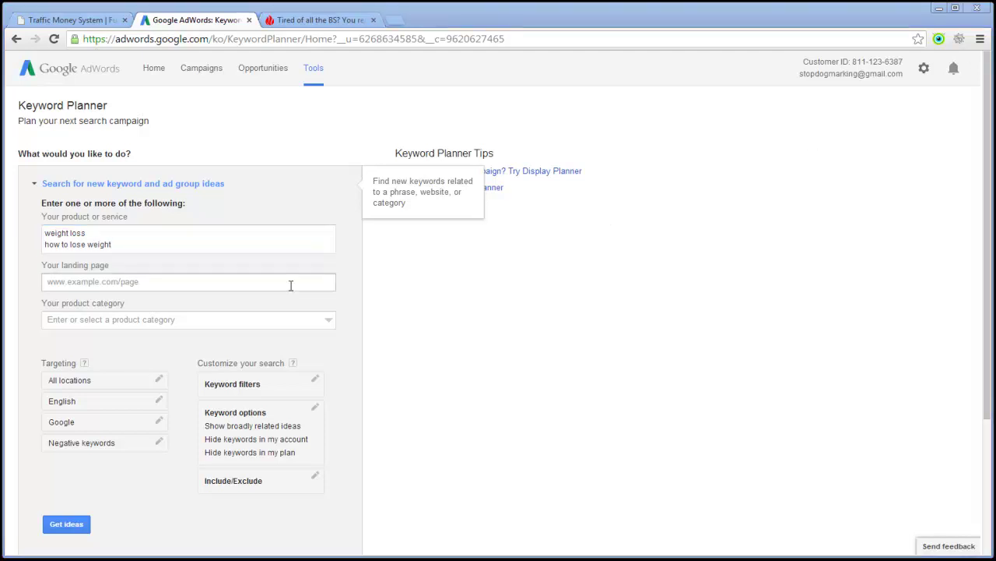
click(126, 244)
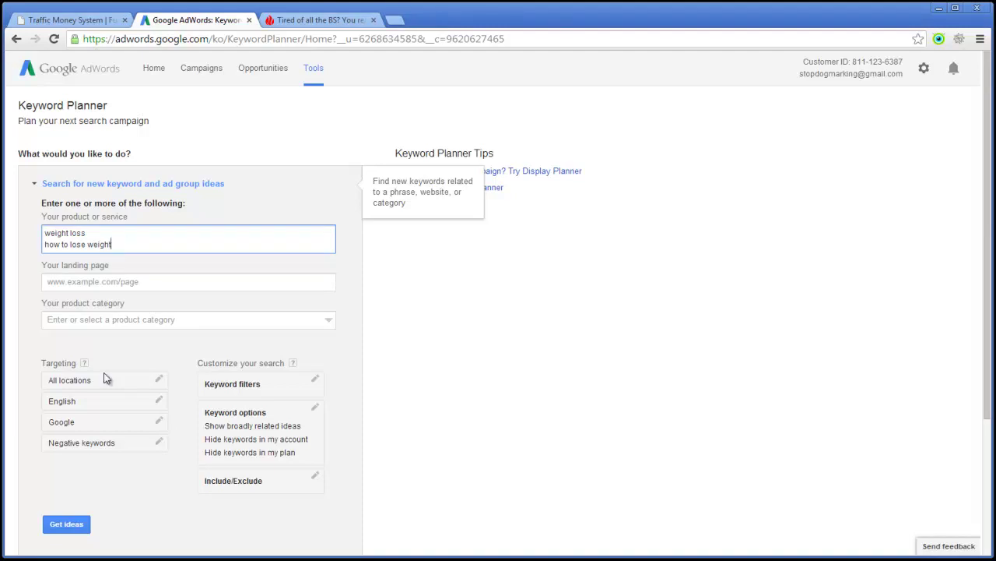
click(68, 526)
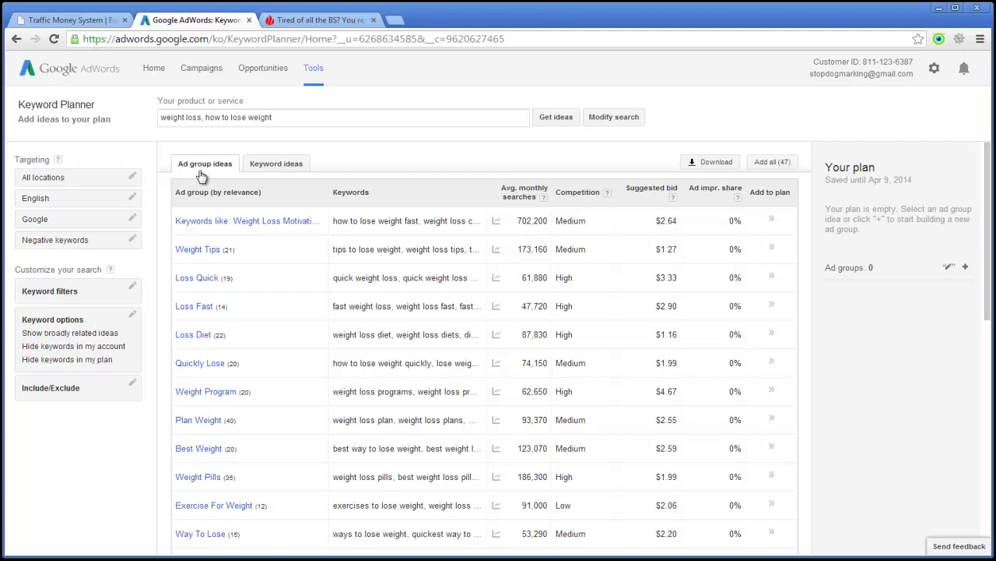
- Switch to the Keyword ideas list and review searches and competition per keyword
click(267, 166)
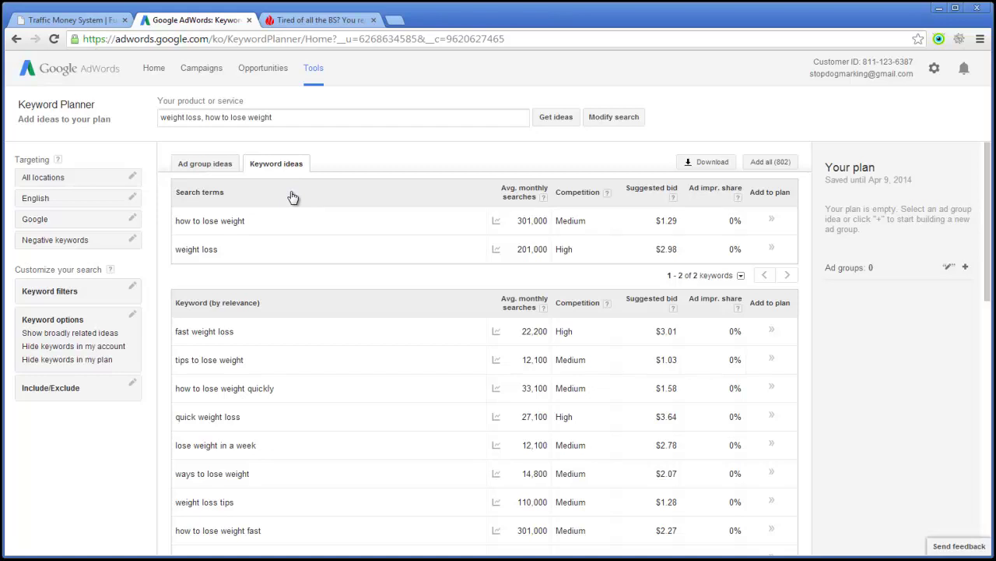
mouse_move(483, 330)
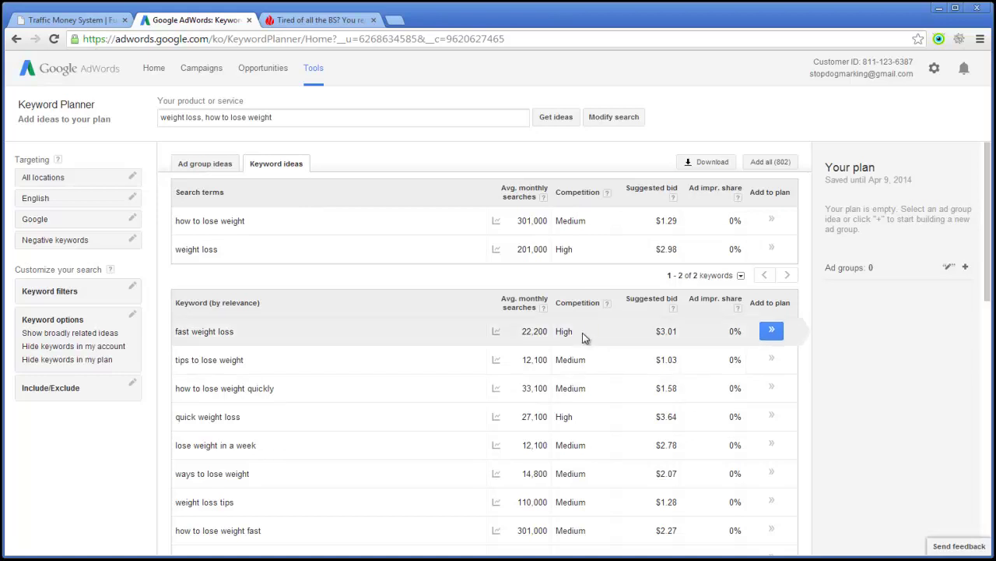
drag(585, 340, 595, 440)
click(424, 159)
- Google 'fast weight loss' in a new tab and inspect the top and side ads
drag(252, 330, 179, 335)
key(ctrl+c)
key(ctrl+t)
key(ctrl+v)
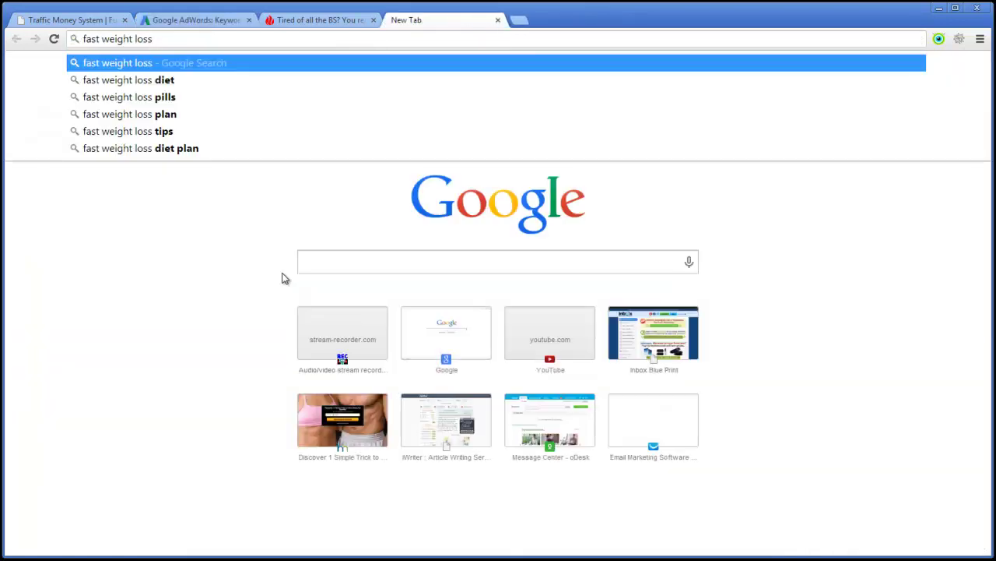
key(Return)
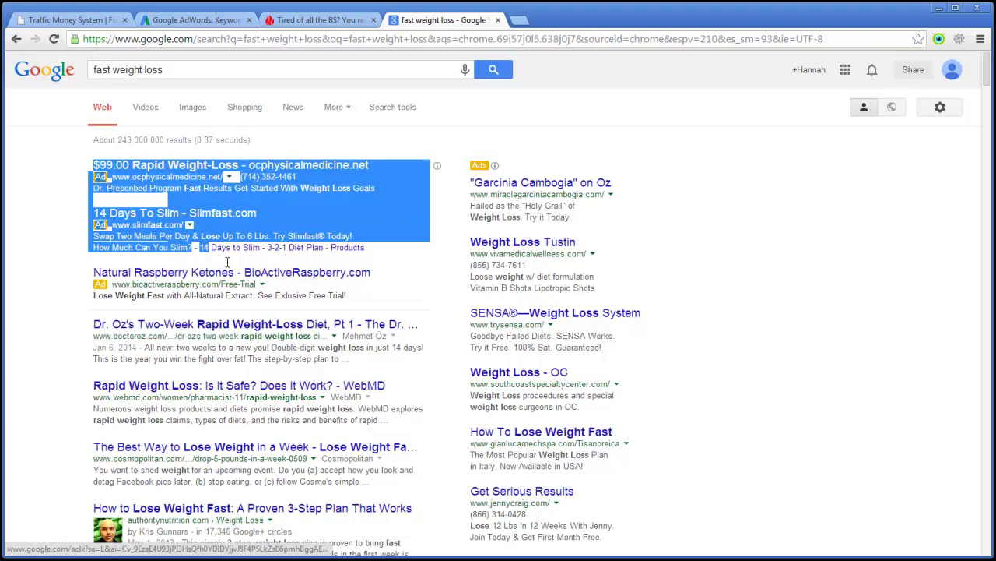
drag(86, 164, 57, 282)
click(556, 201)
drag(601, 165, 642, 490)
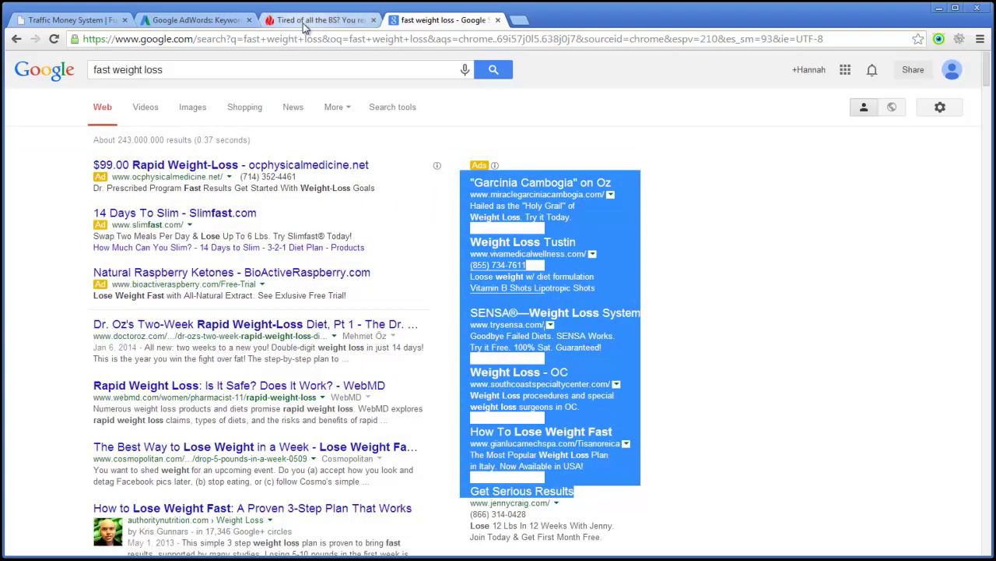
click(234, 20)
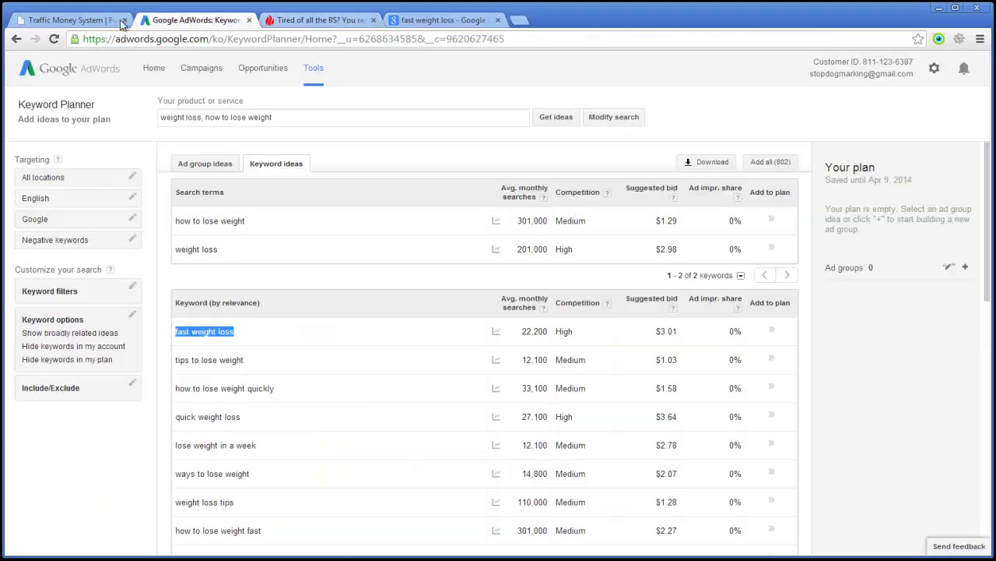
- Google 'weight loss calculator', then return to the Keyword Planner ideas list
click(452, 148)
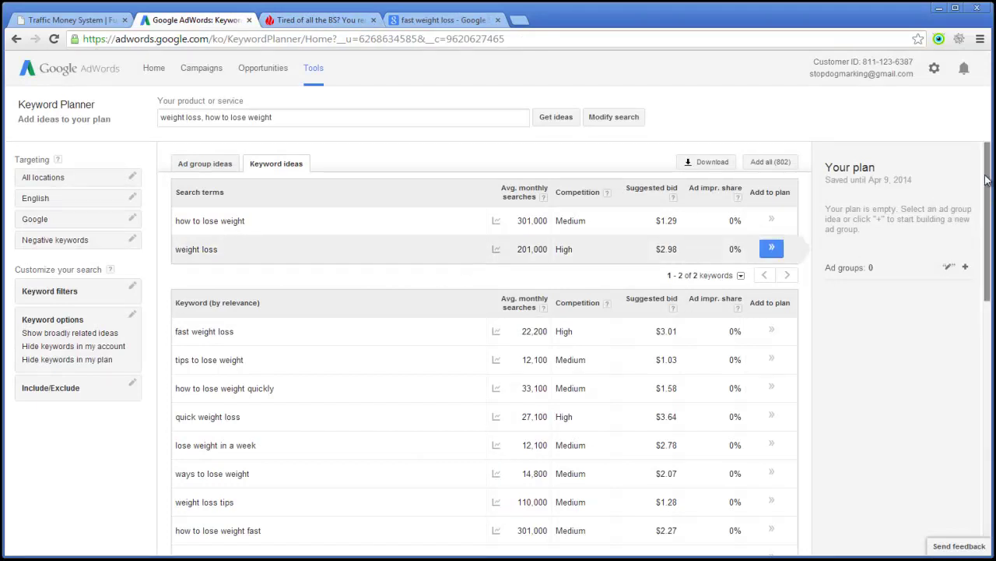
drag(988, 189, 983, 288)
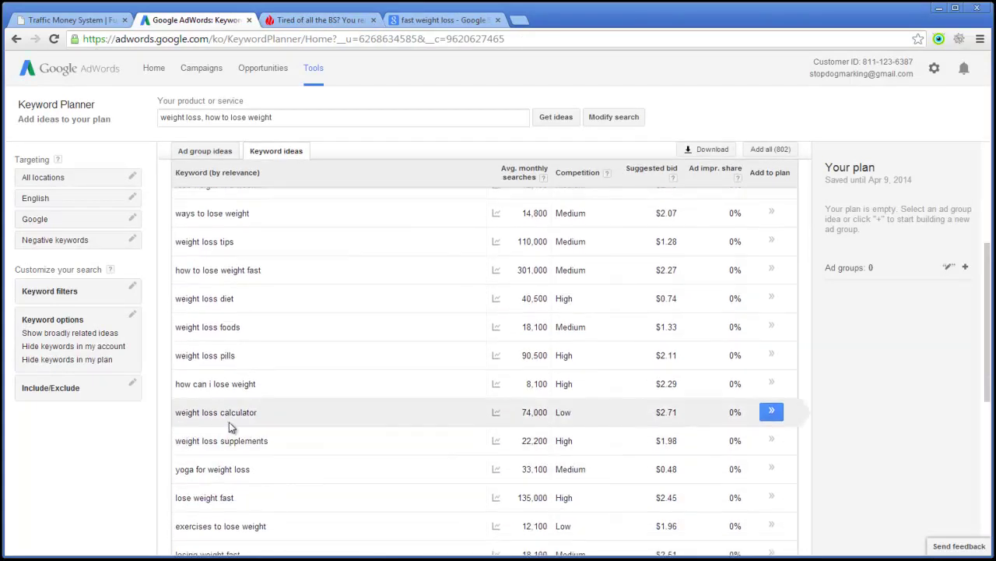
drag(261, 412, 175, 413)
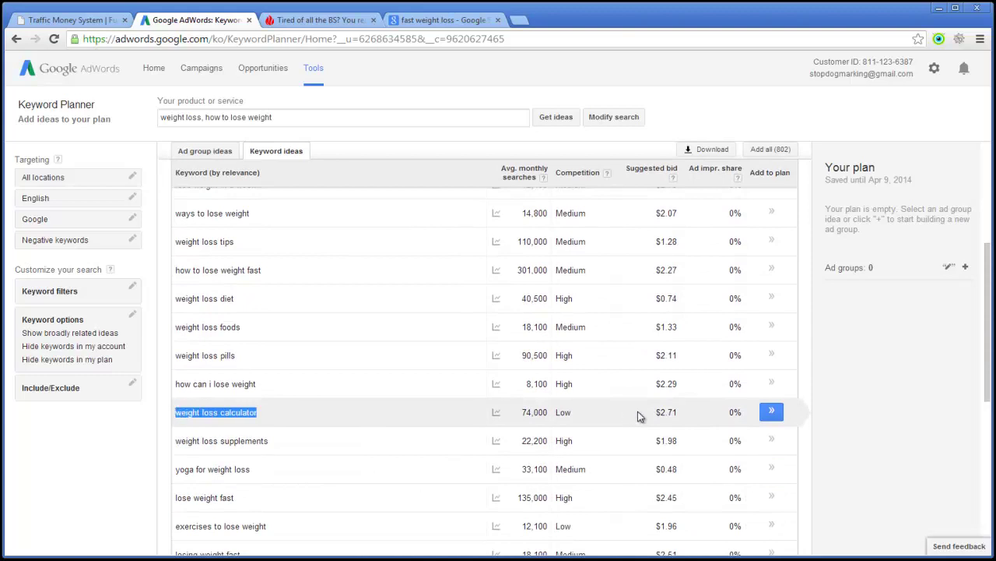
click(410, 8)
click(379, 70)
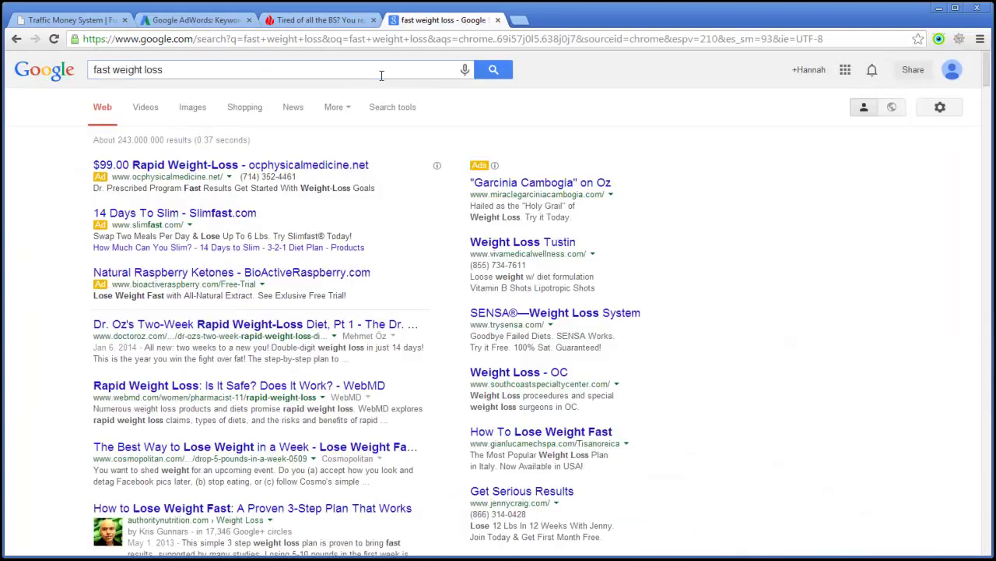
key(ctrl+a)
key(ctrl+v)
click(498, 72)
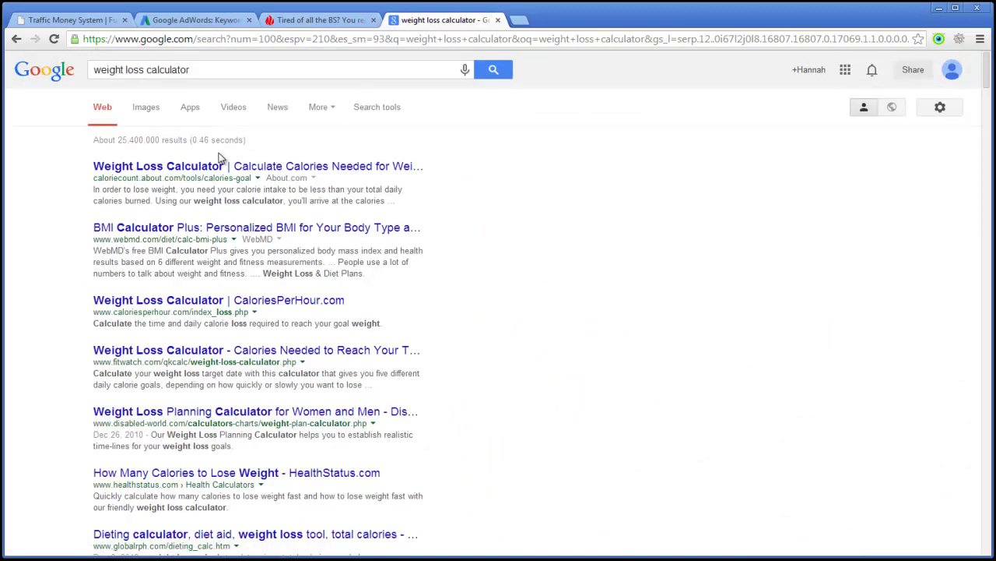
click(70, 20)
click(165, 20)
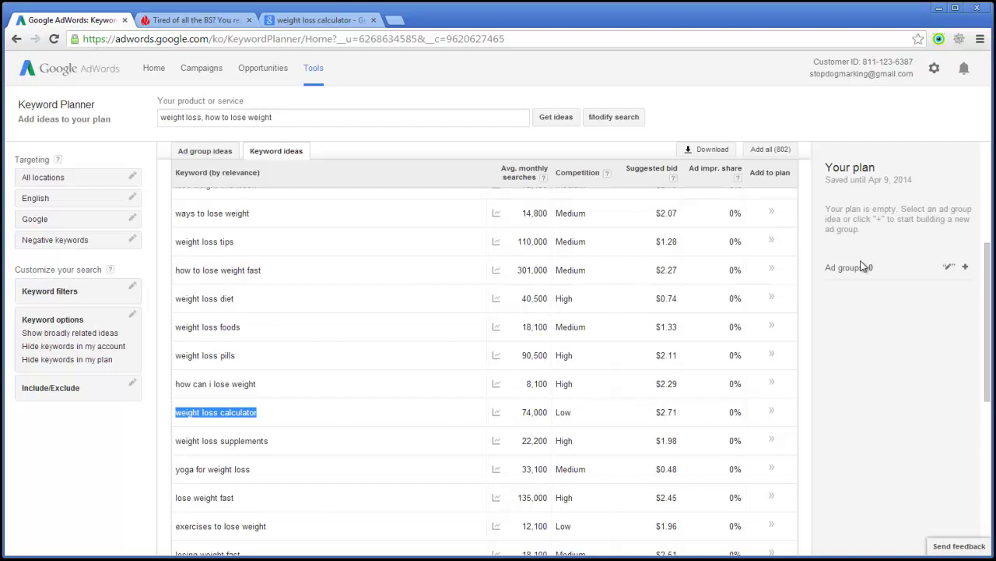
- Add 'how to lose weight quickly/fast', 'exercises to lose weight', 'diets to lose weight' and similar keywords to the plan
drag(985, 264, 985, 167)
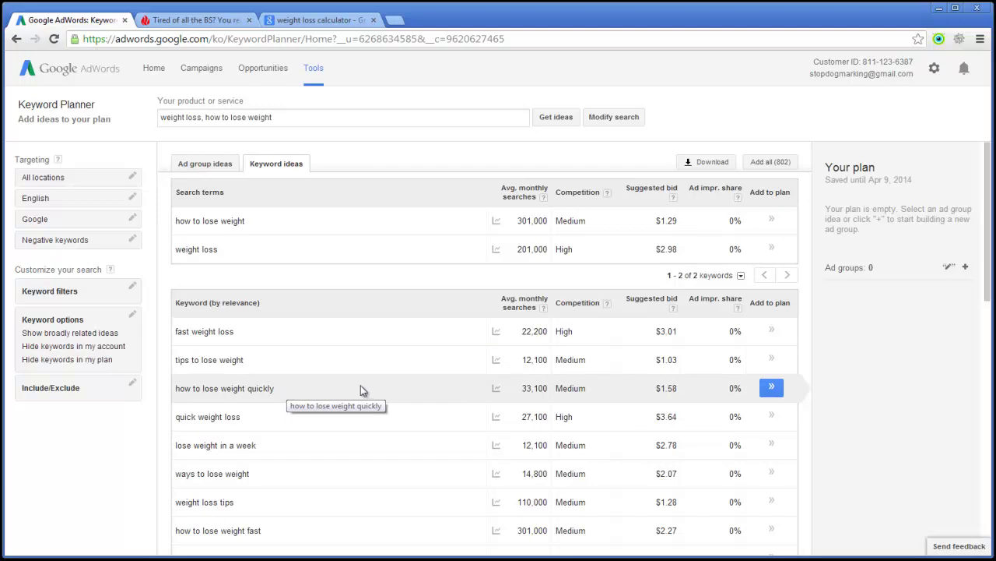
click(772, 388)
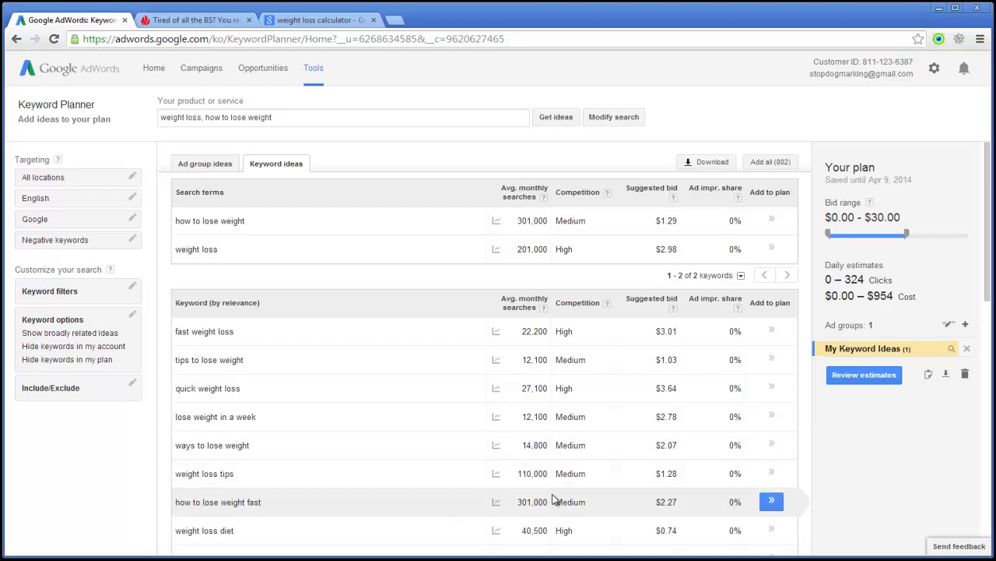
click(772, 503)
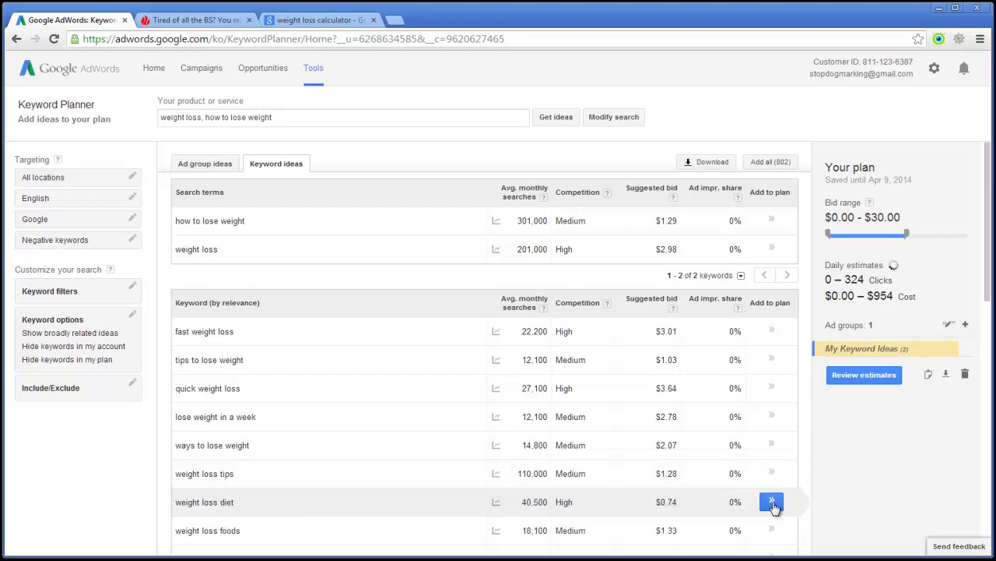
drag(985, 186, 982, 290)
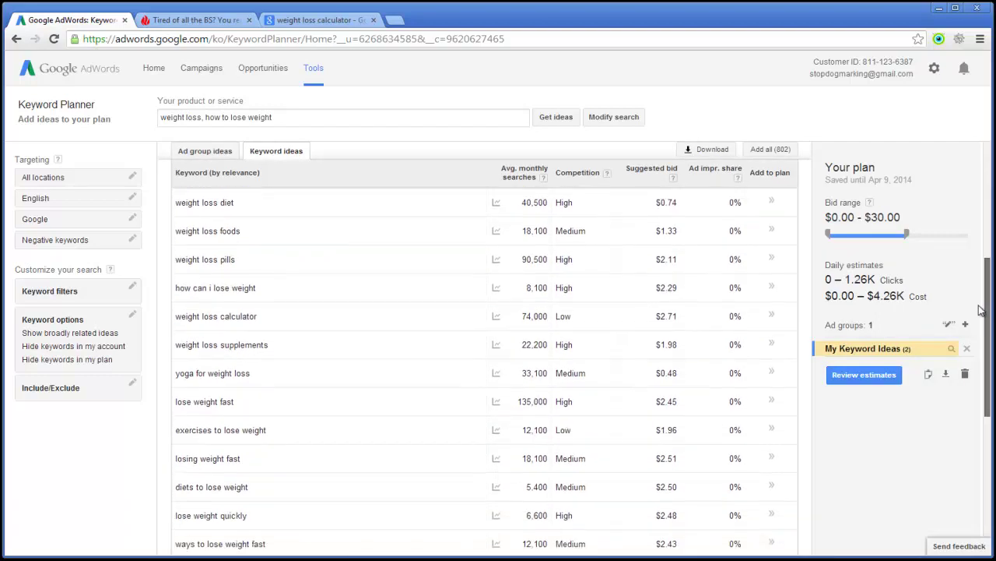
drag(982, 291, 925, 348)
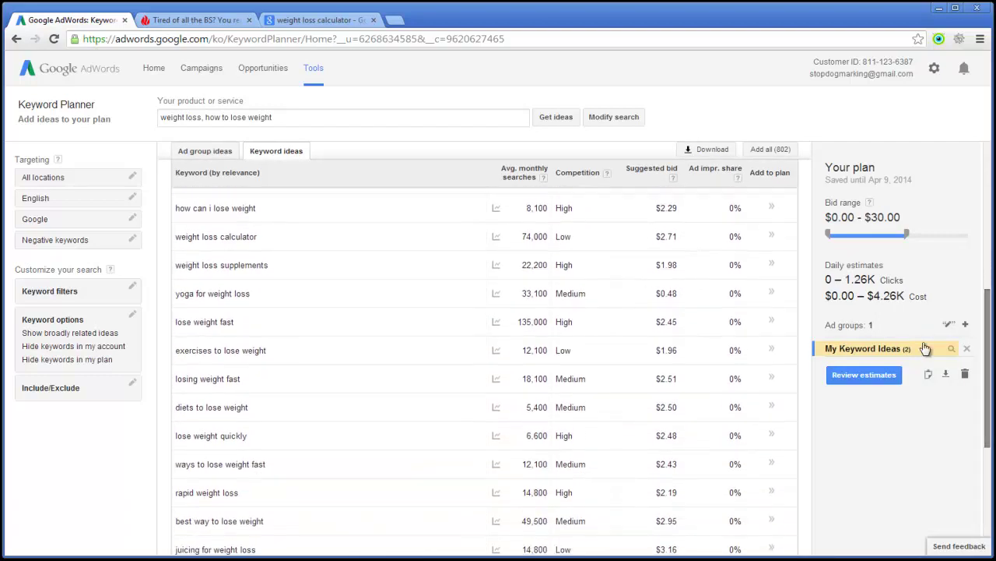
click(774, 350)
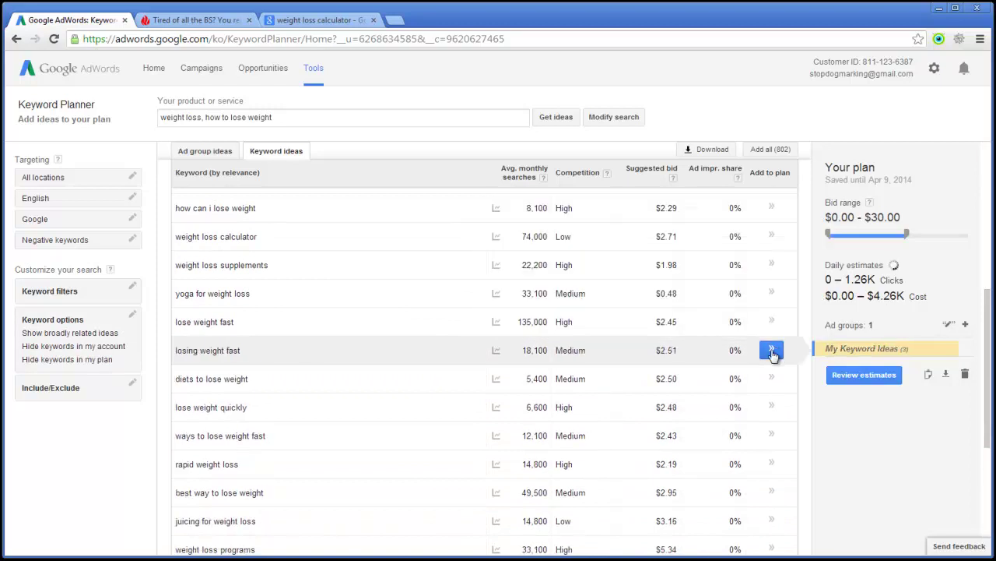
click(774, 350)
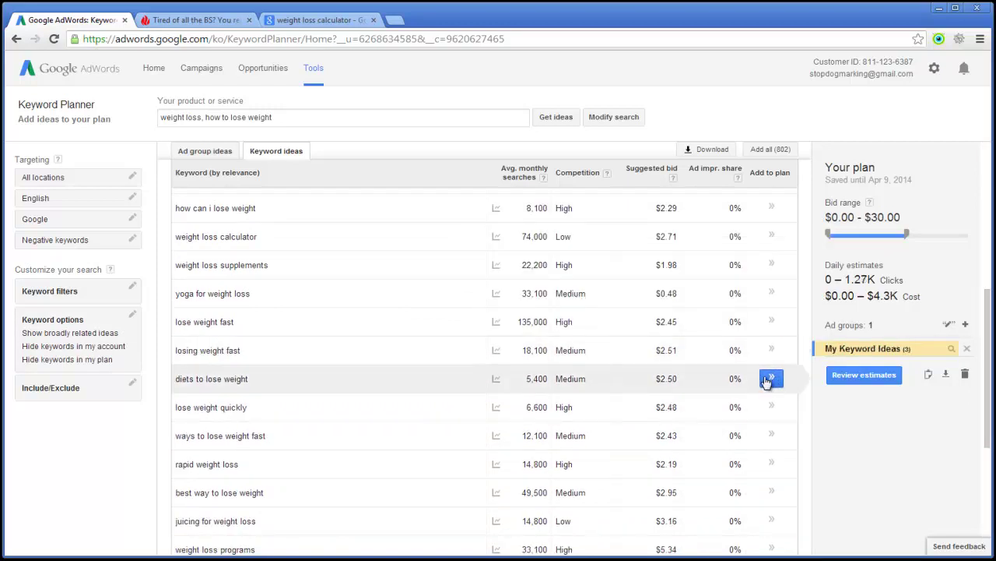
click(767, 381)
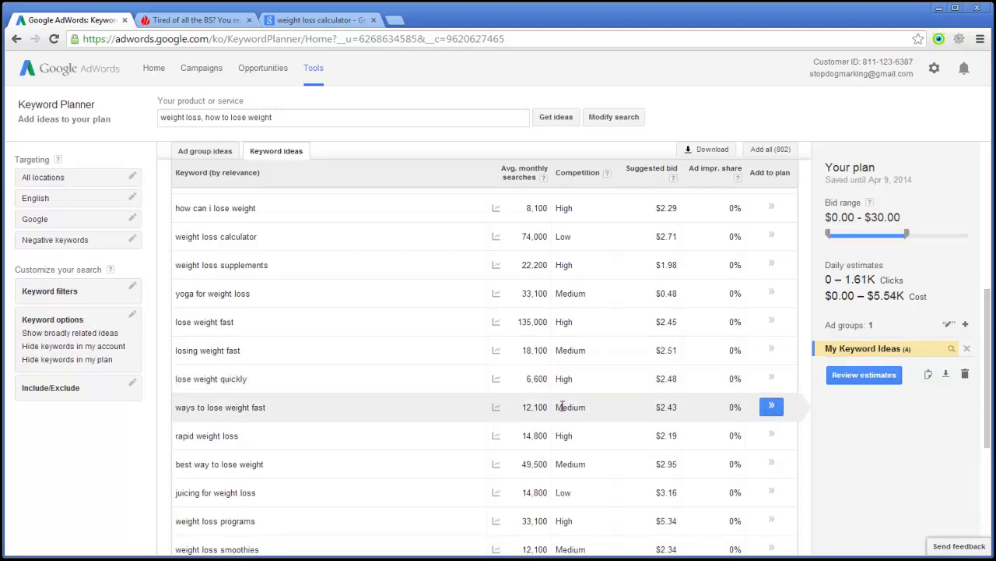
click(771, 409)
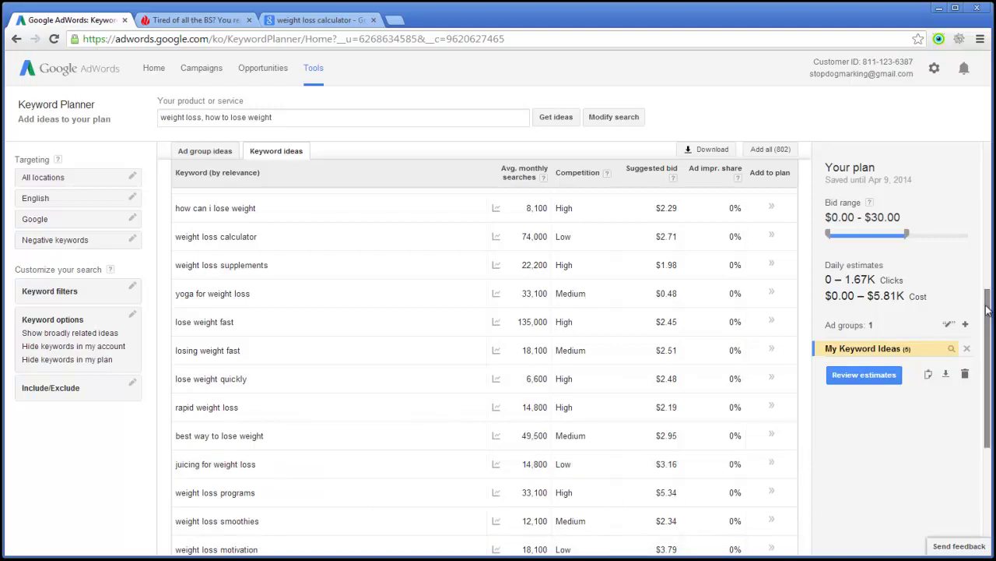
- Add 'fastest way to lose weight' from the ideas table to the plan
drag(988, 310, 985, 409)
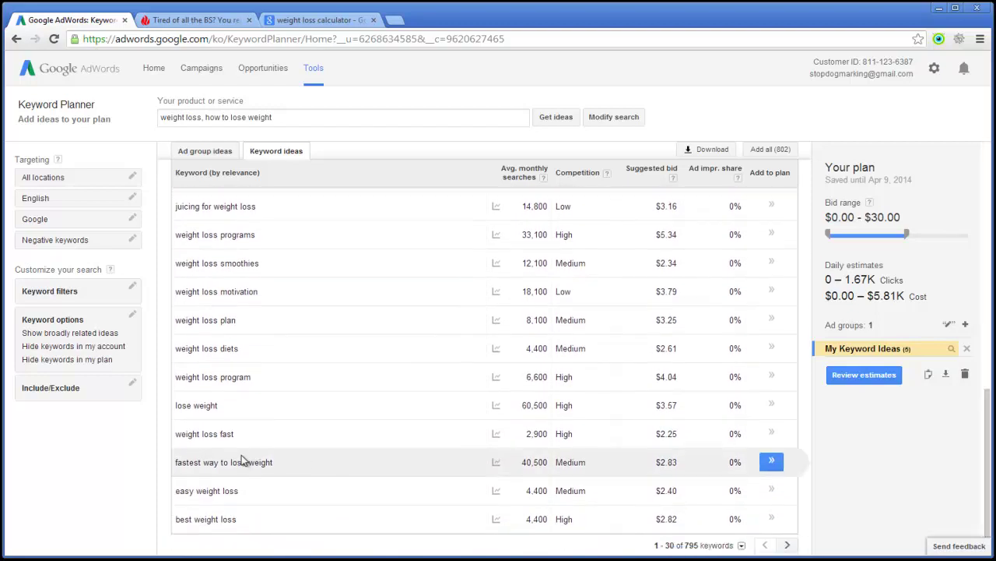
click(774, 464)
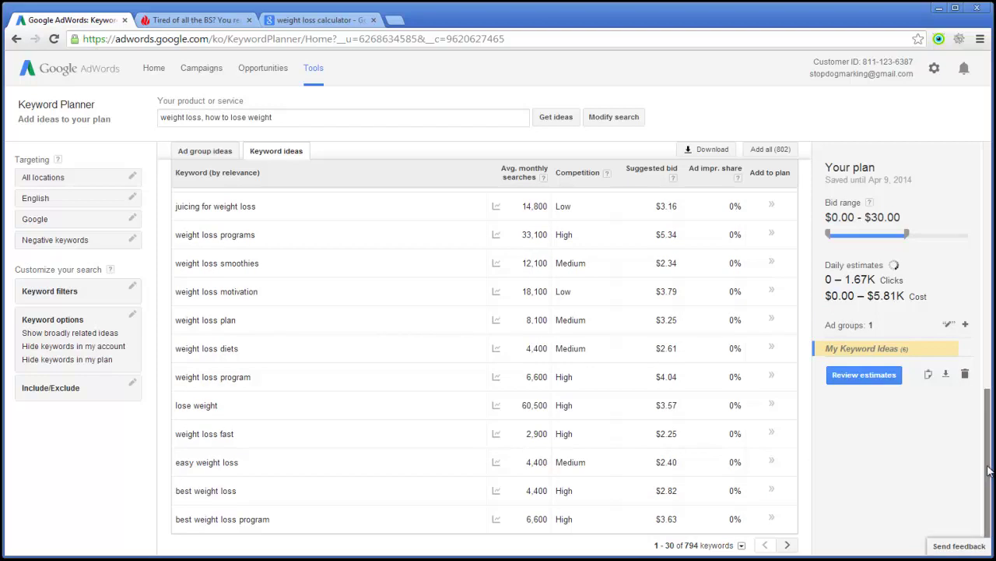
scroll(989, 471, down, 1)
- Show 100 keywords per page and add 'quickest way to lose weight' to the plan
click(741, 529)
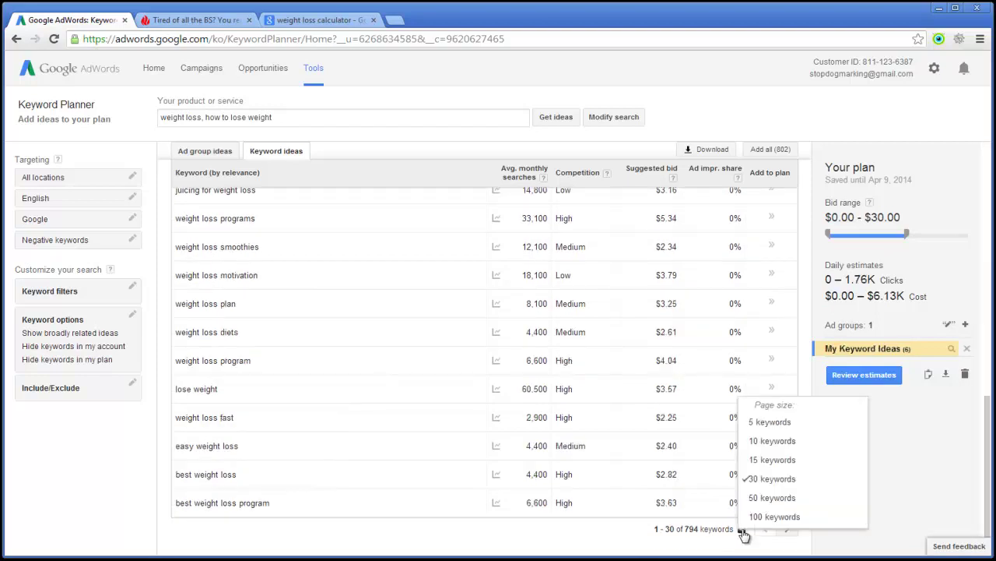
click(774, 516)
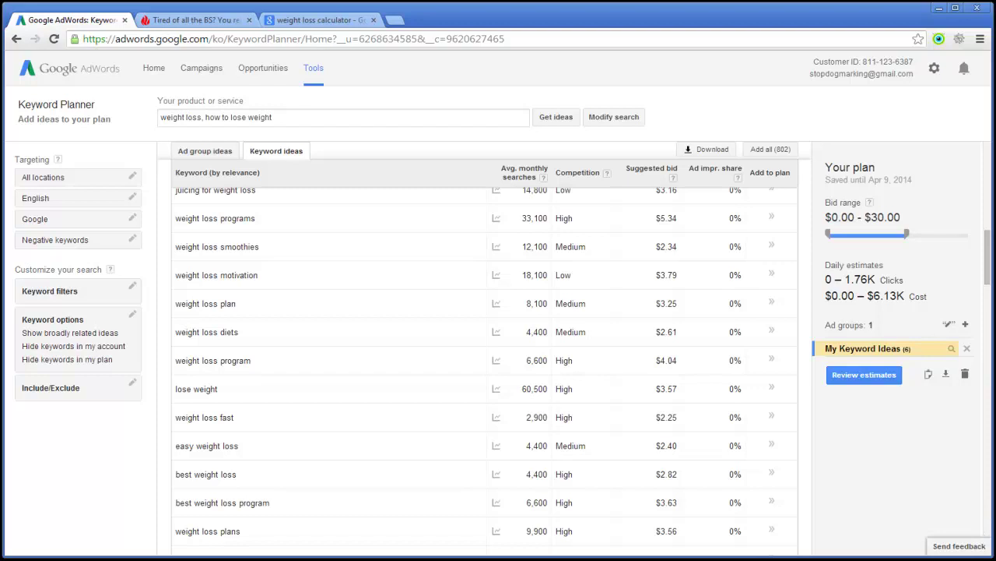
drag(987, 247, 987, 292)
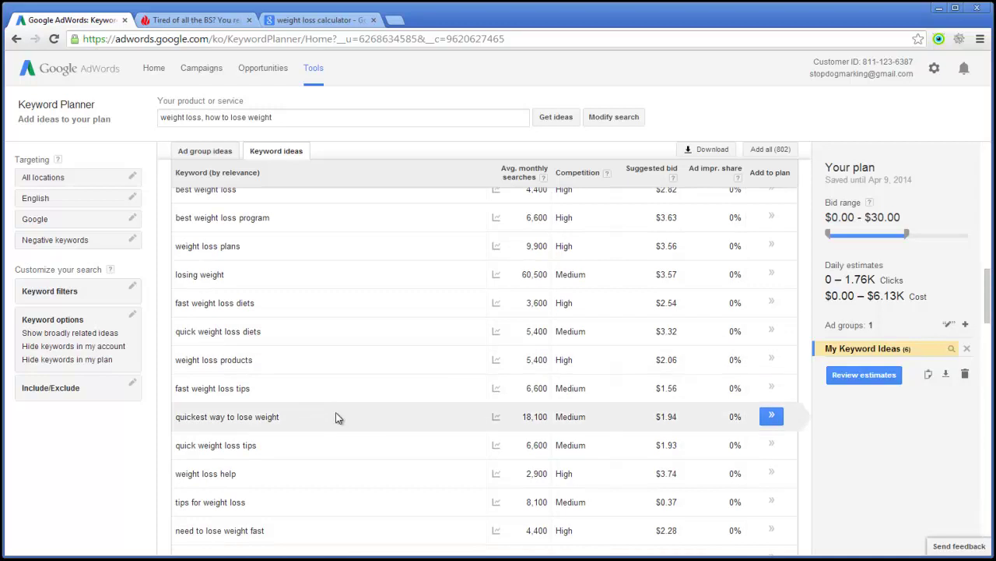
click(772, 418)
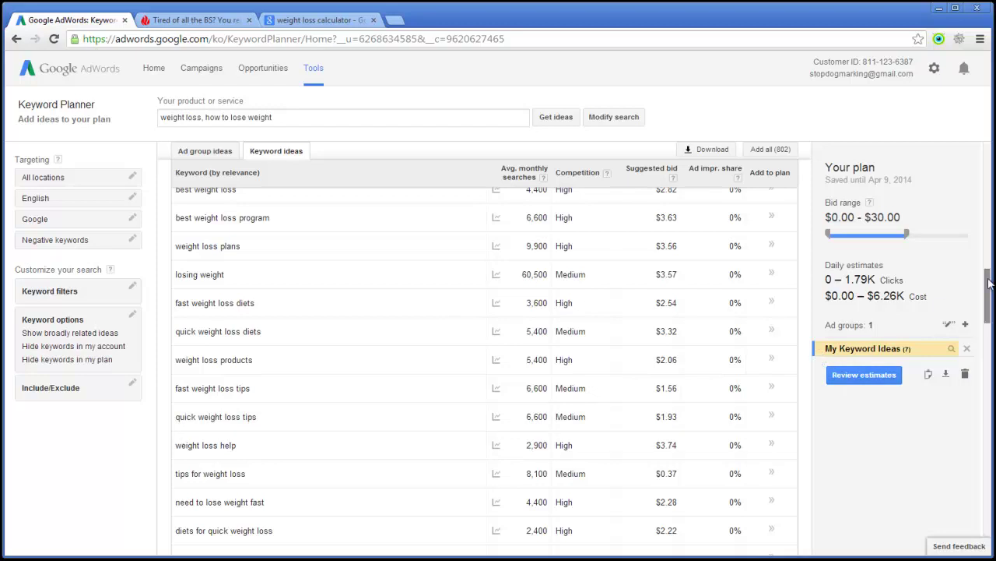
- Scroll down and add 'calories to lose weight' to the plan
drag(990, 282, 991, 292)
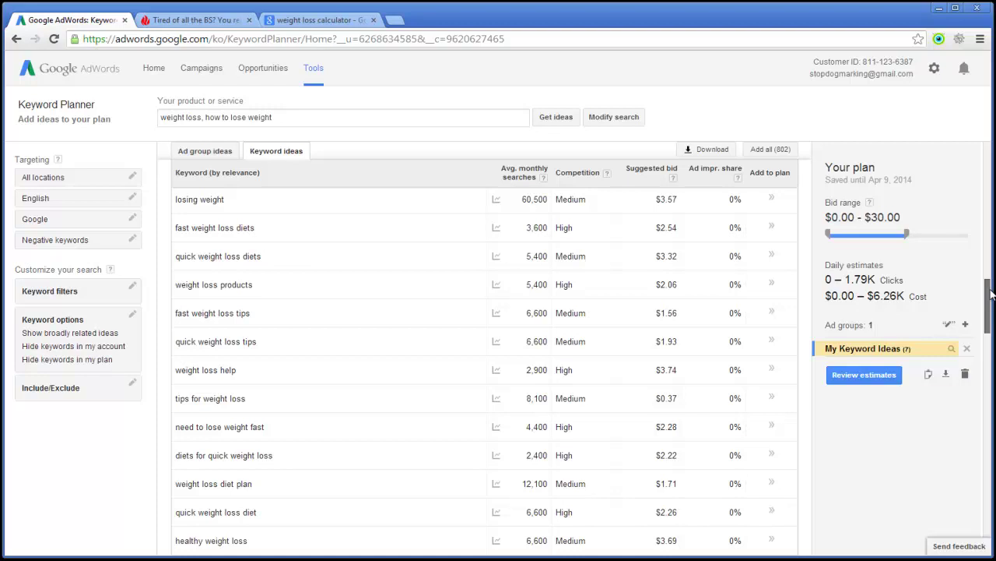
drag(990, 292, 991, 293)
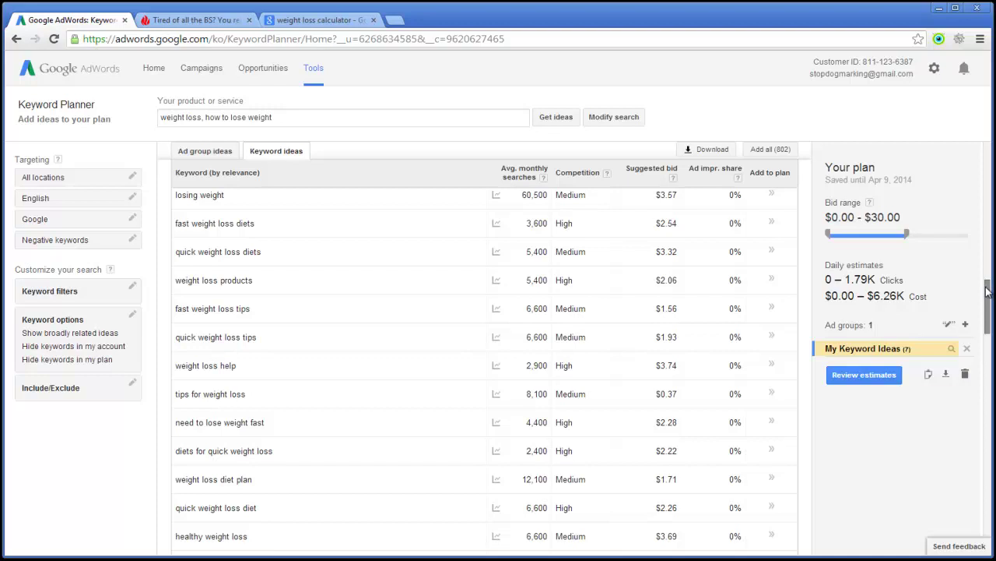
drag(989, 306, 993, 330)
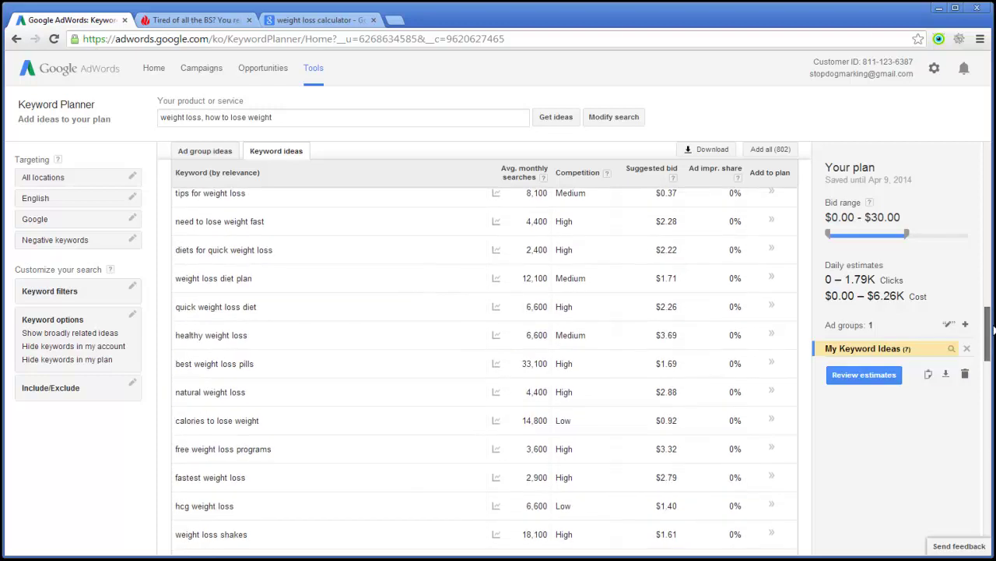
drag(993, 330, 992, 340)
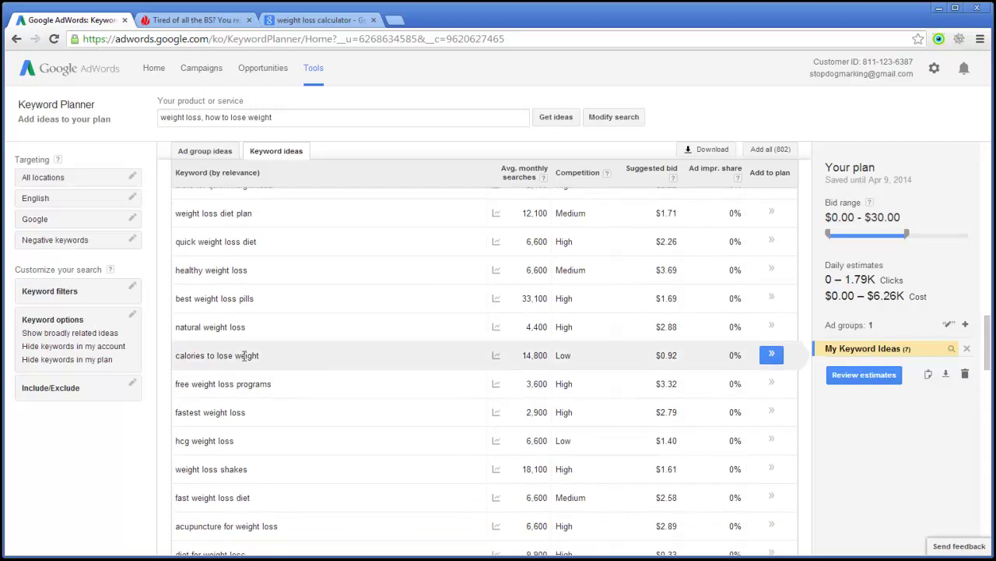
drag(261, 355, 177, 356)
click(320, 359)
click(774, 358)
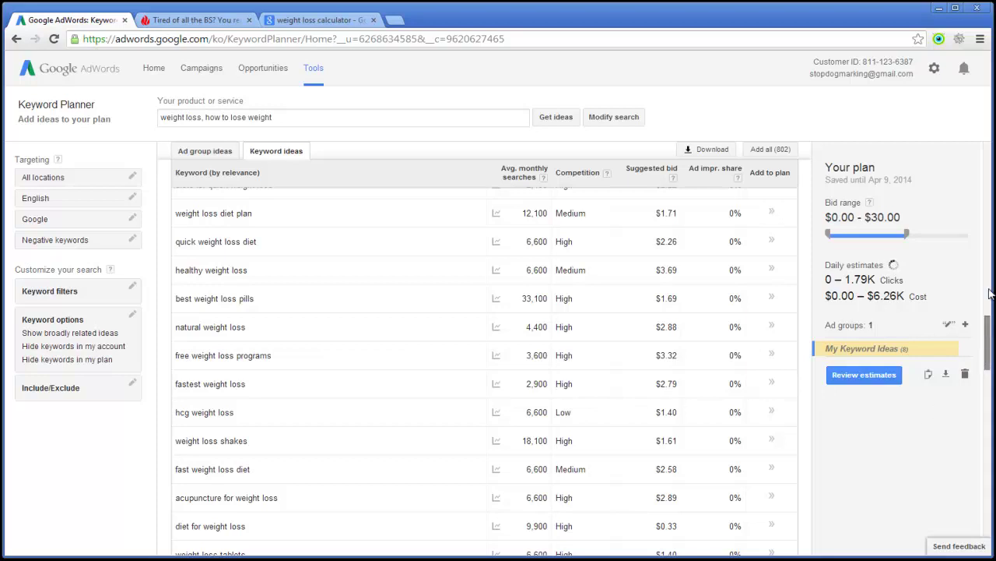
scroll(987, 169, up, 10)
- Swap the seed terms for the man boobs, muffin top and double chin phrases and fetch ideas
click(496, 123)
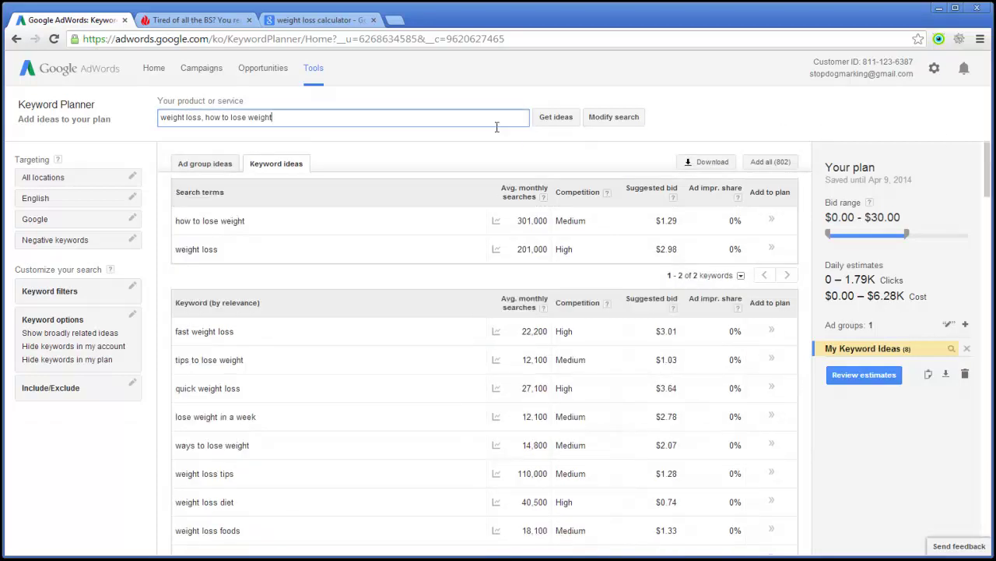
key(BackSpace)
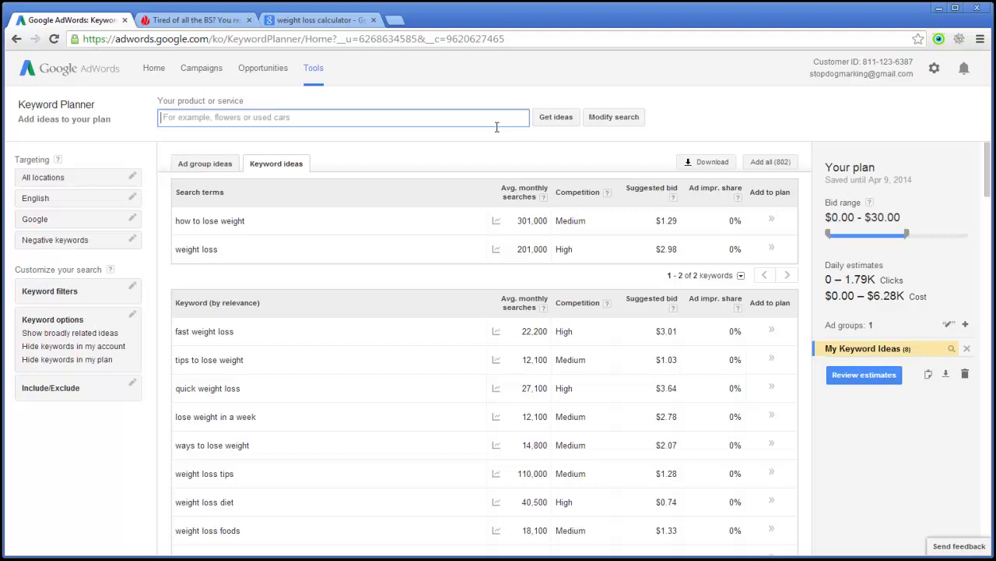
text(how t)
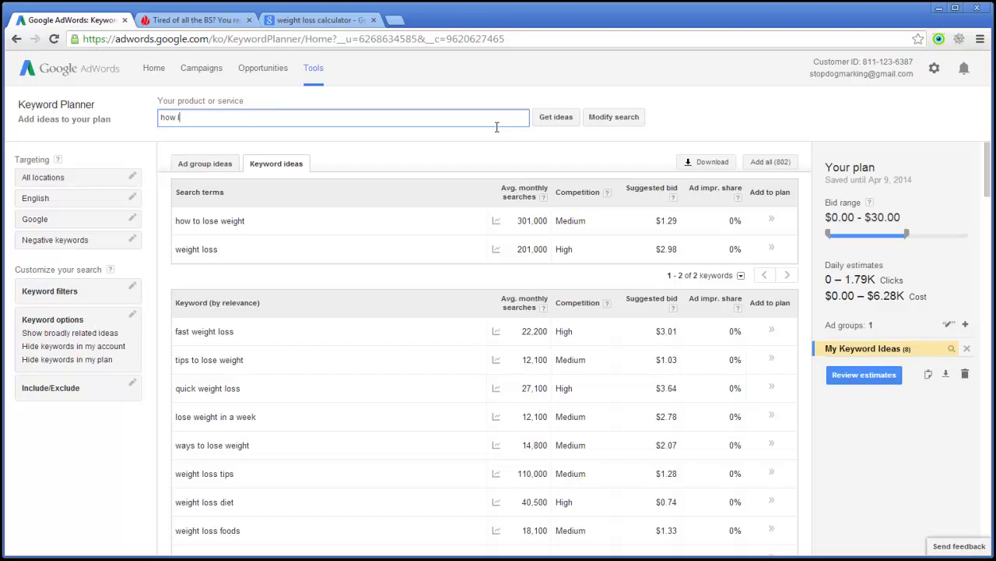
text(o lose man)
text( boobs, )
text(how to get rid)
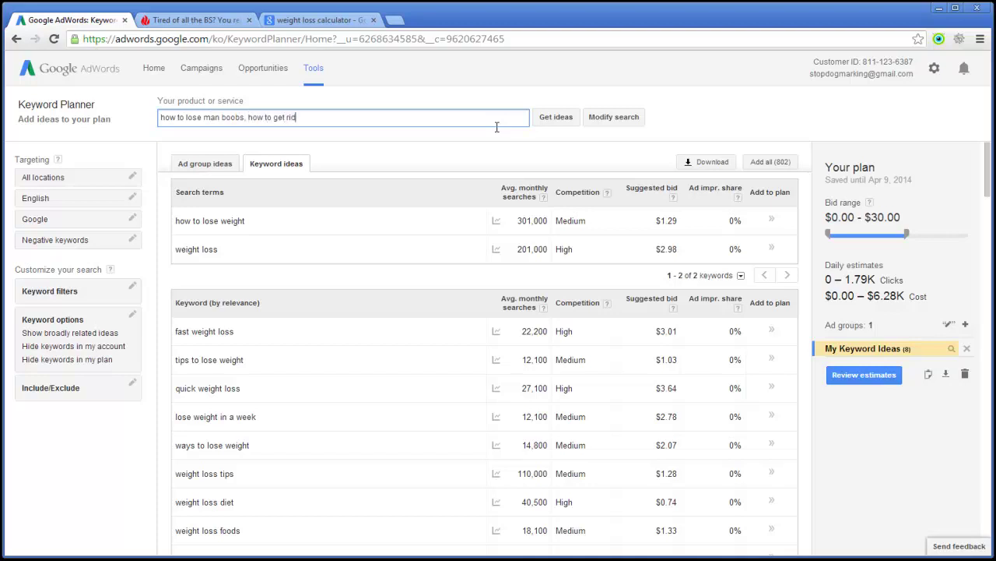
text( of muffin top,)
text( how to lose d)
text(ouble chin)
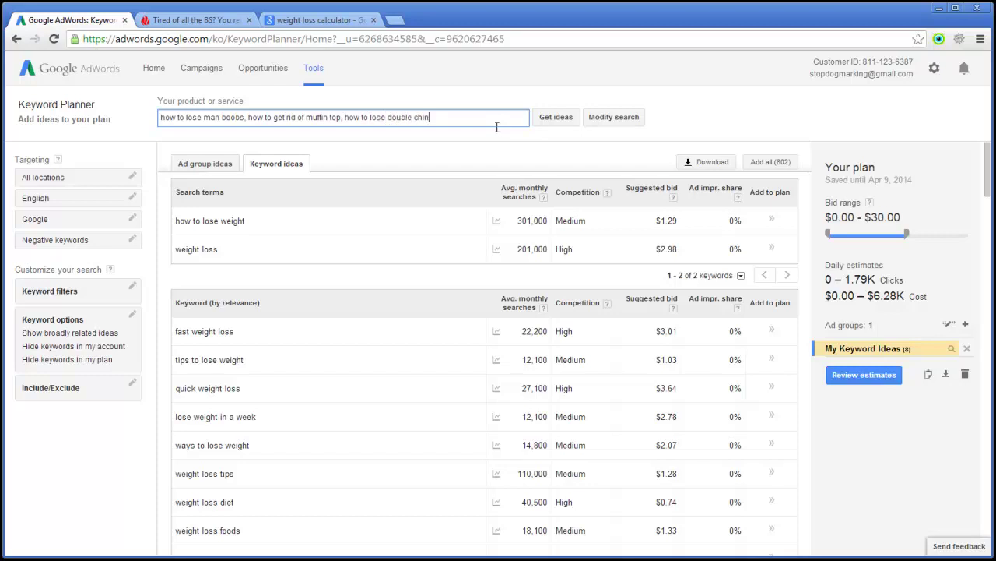
mouse_move(327, 220)
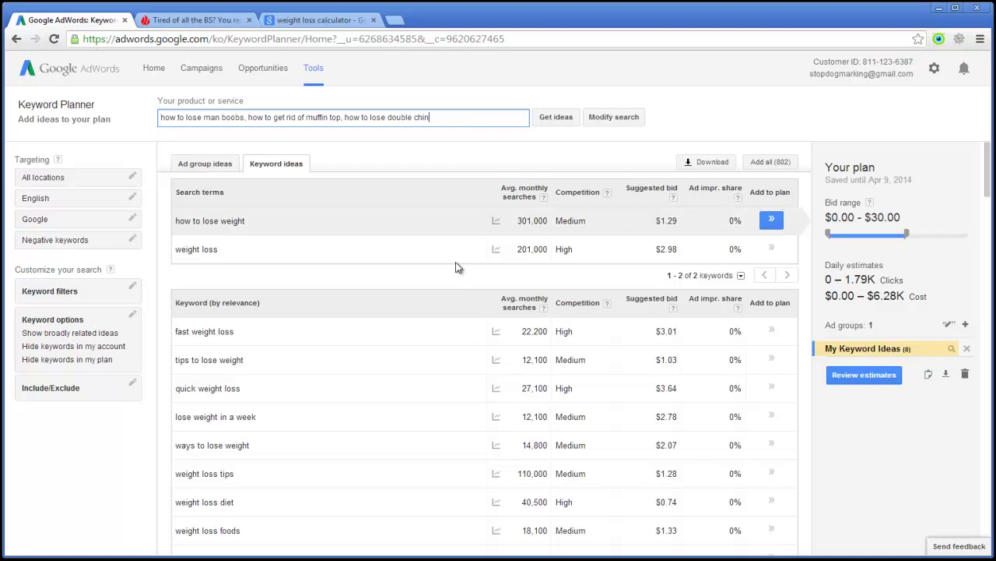
click(548, 125)
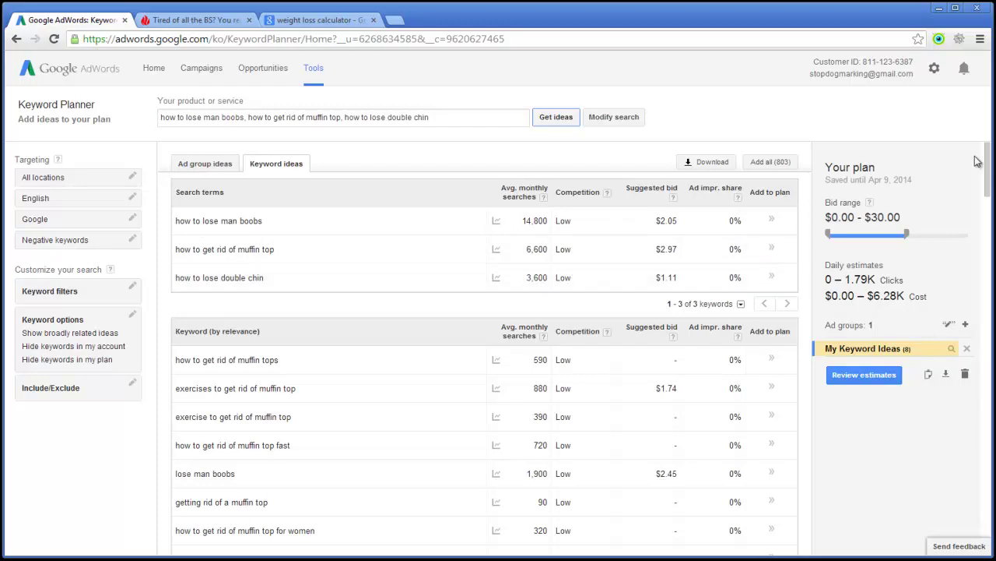
- Scroll through the new keyword ideas for man boobs, muffin top and double chin
drag(987, 161, 987, 191)
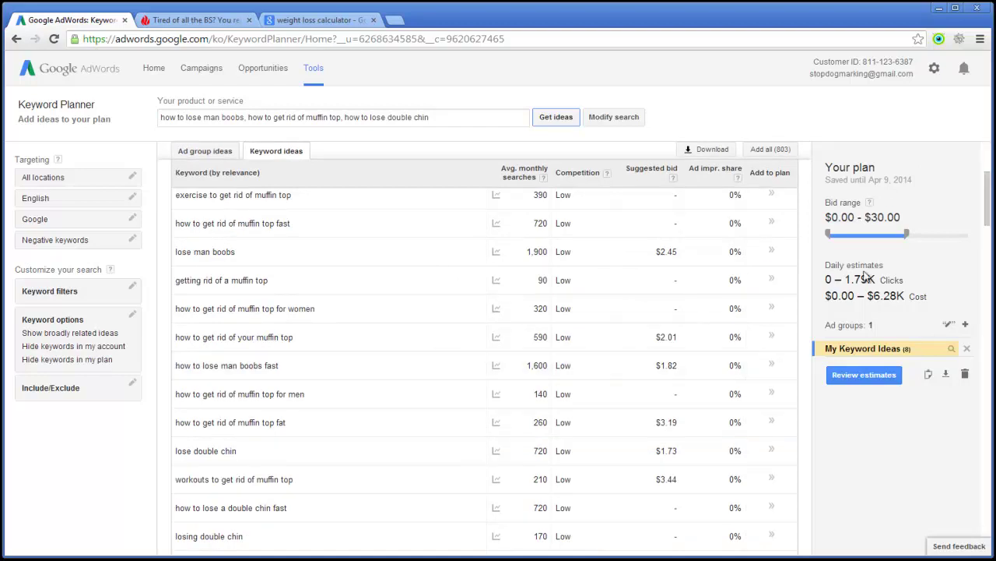
scroll(978, 220, down, 2)
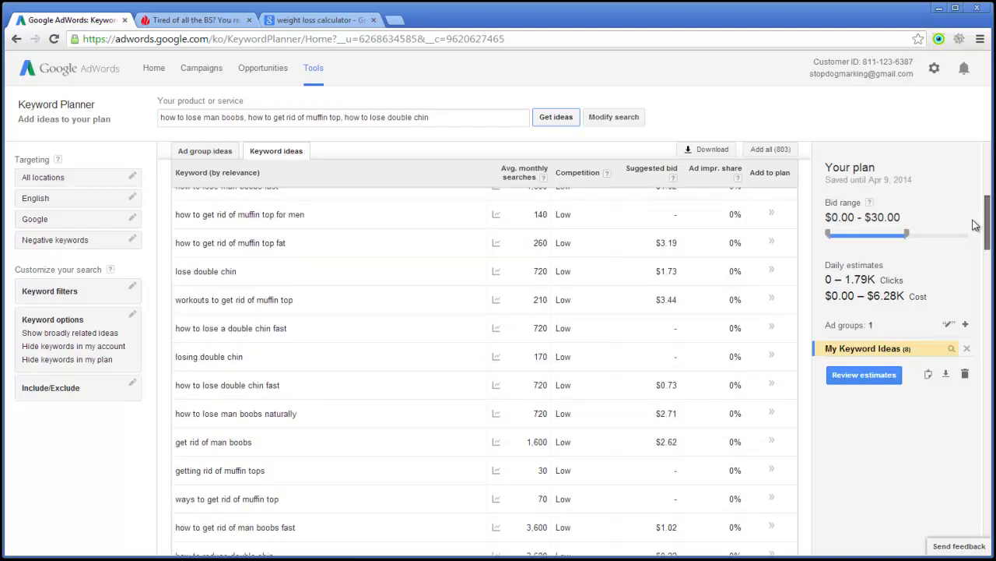
scroll(973, 225, down, 1)
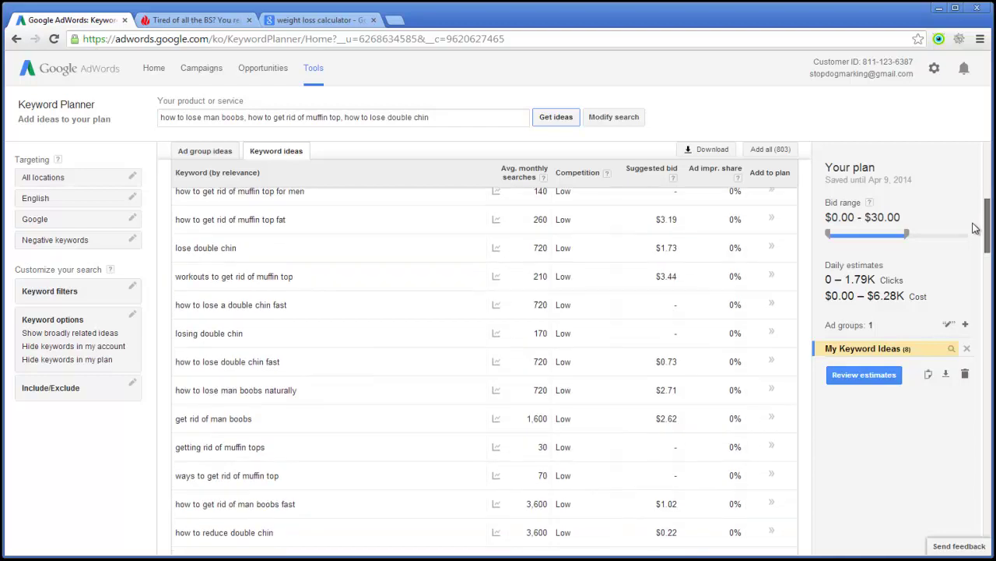
scroll(976, 231, down, 1)
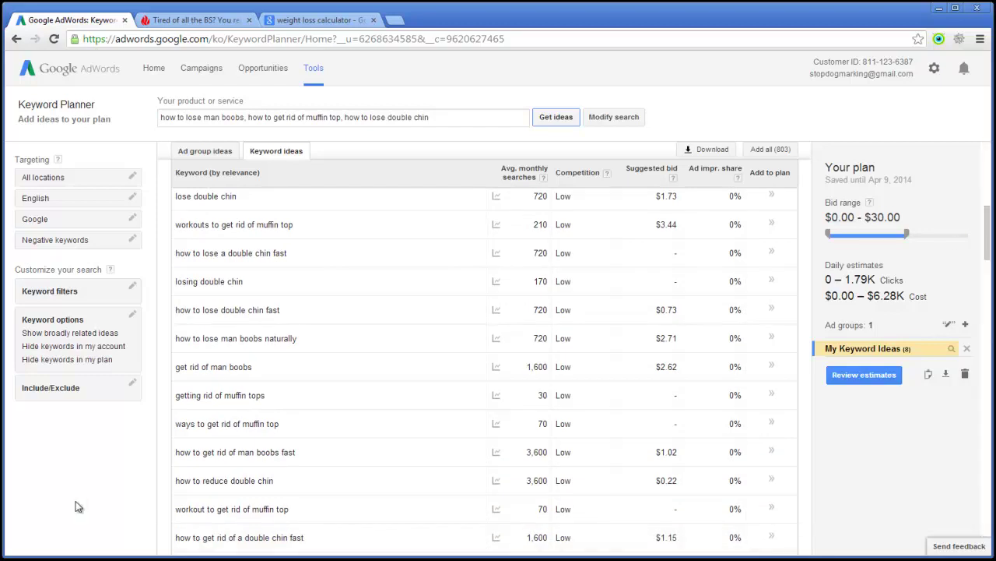
- Add five man-boob and double-chin keywords, e.g. 'how to reduce double chin', to the plan
click(772, 455)
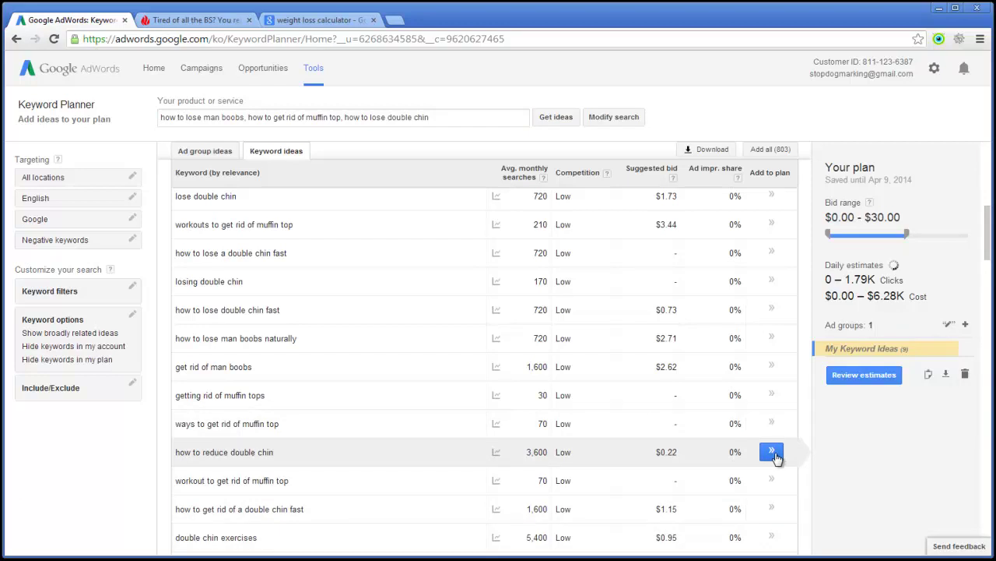
click(772, 453)
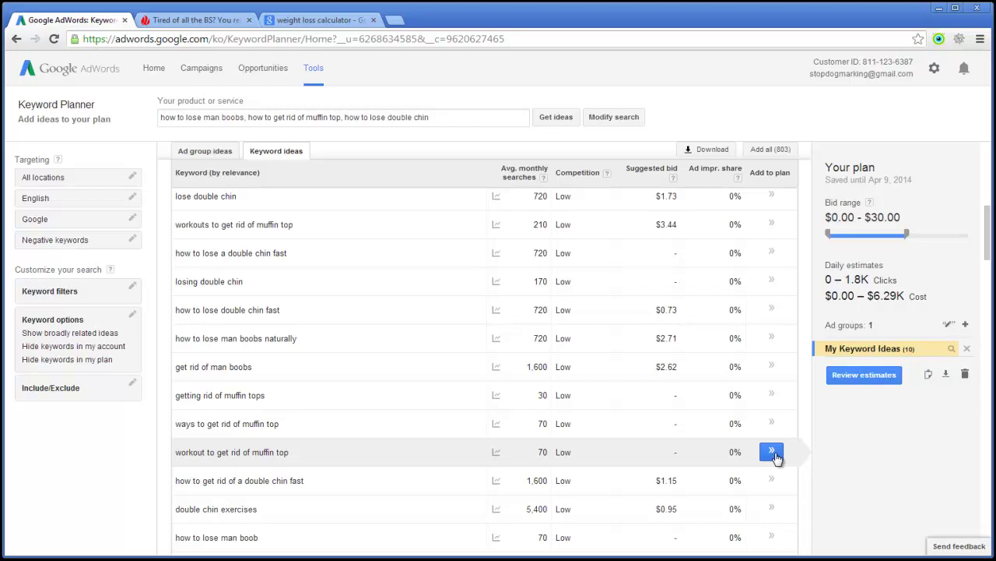
click(769, 510)
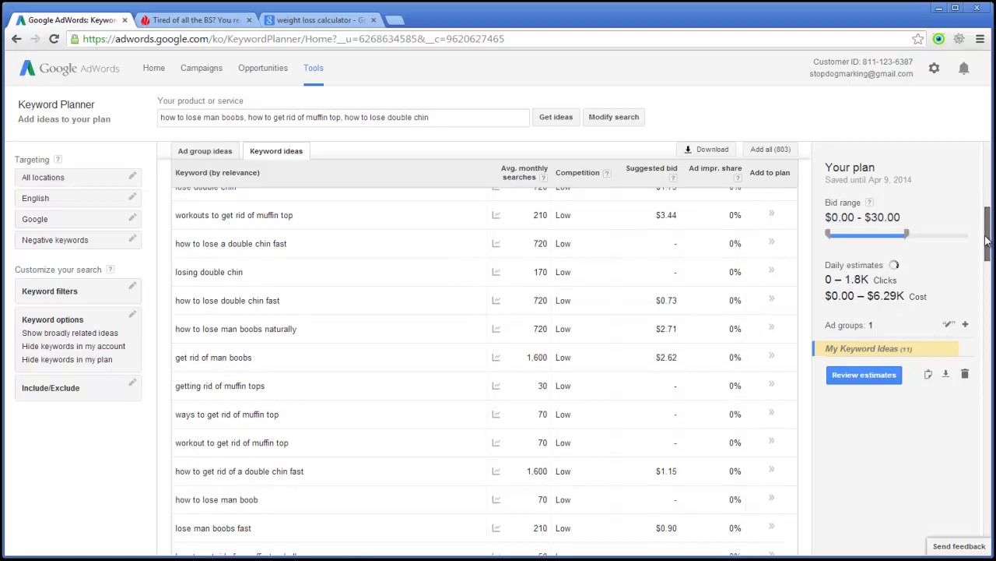
drag(986, 235, 985, 266)
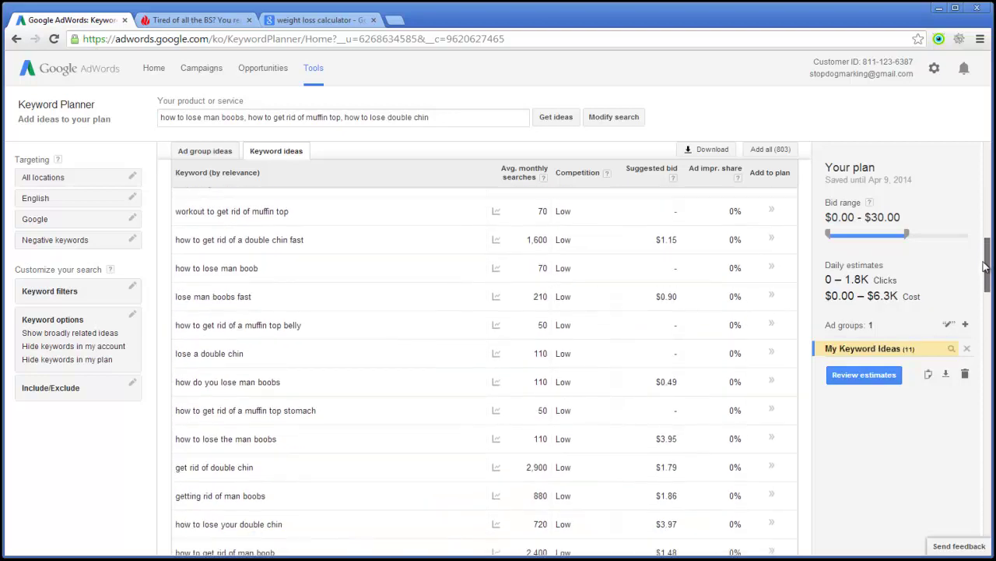
click(778, 470)
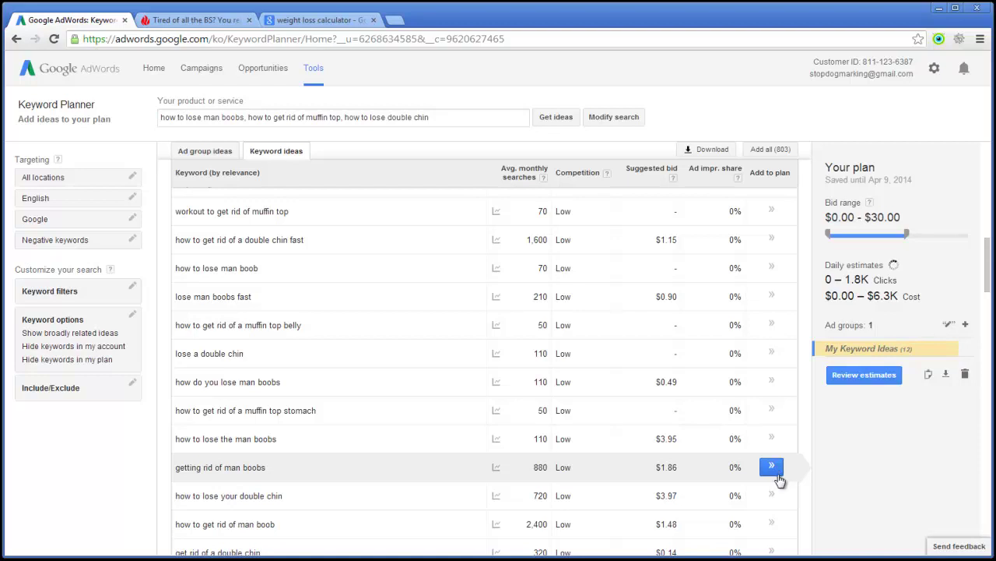
click(774, 526)
- Add 'how to reduce man boobs' and 'how to get rid of fat under chin' to the plan
drag(985, 254, 979, 295)
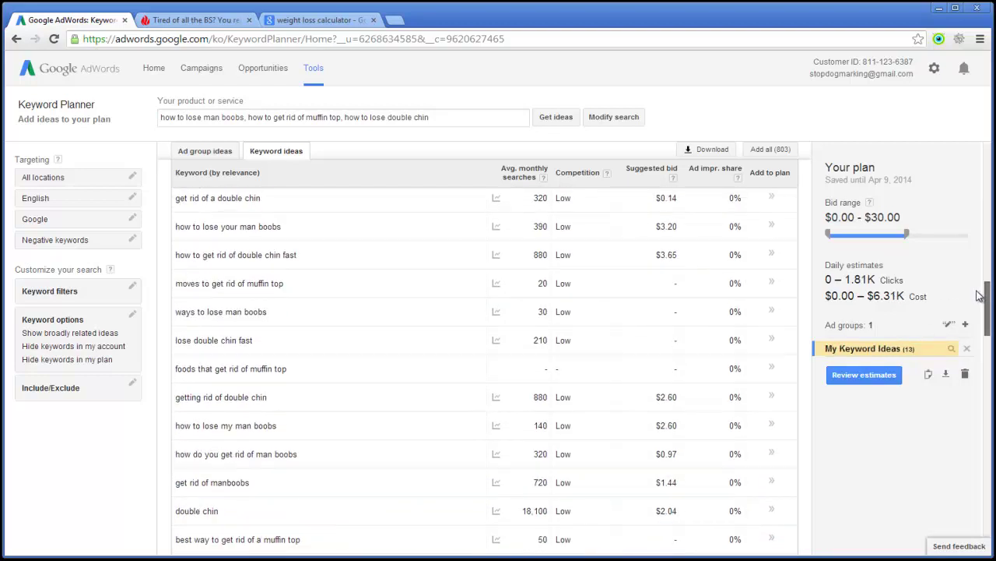
drag(979, 294, 986, 335)
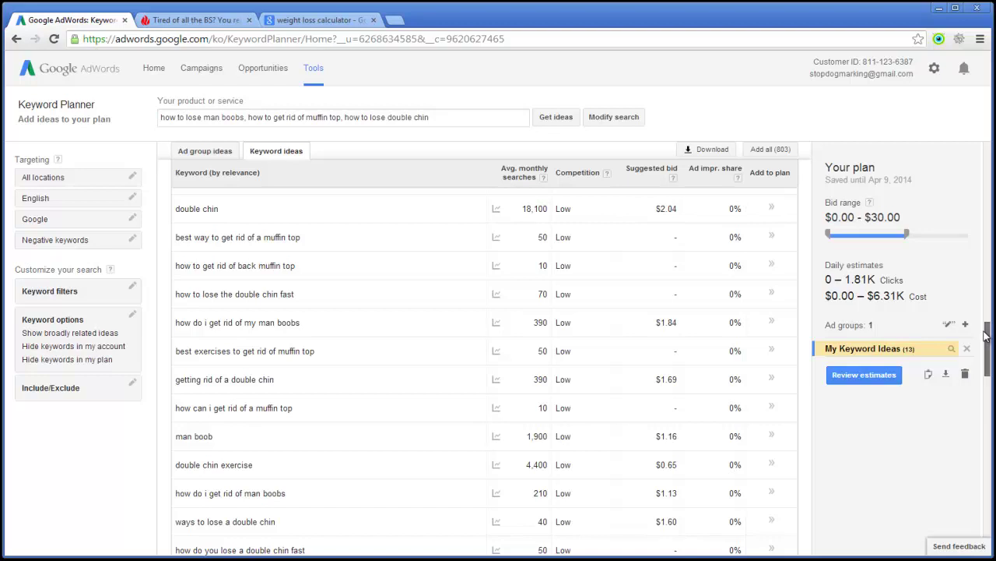
drag(985, 334, 991, 398)
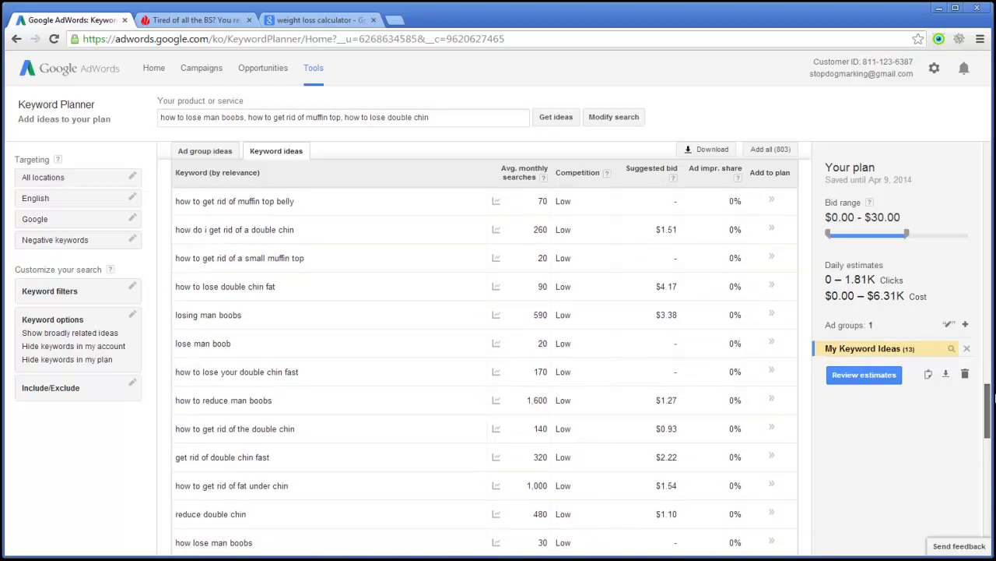
click(772, 400)
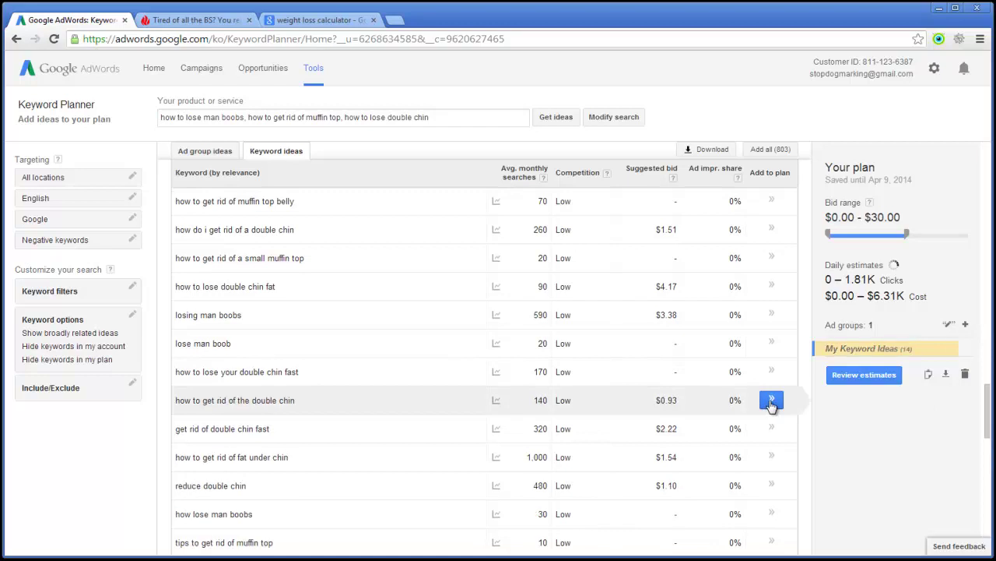
click(779, 459)
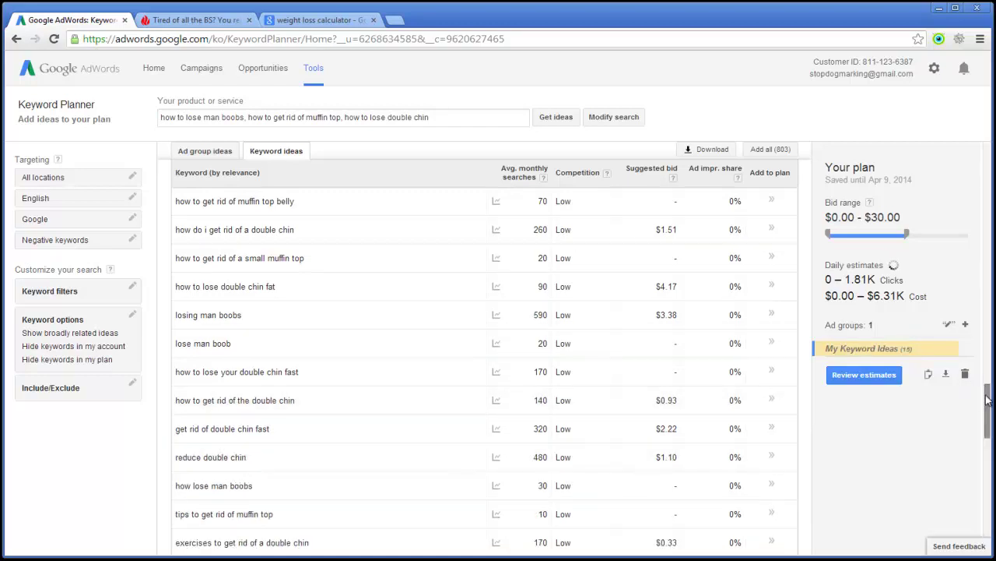
- Copy the first page of plan keywords into the product or service field
click(888, 352)
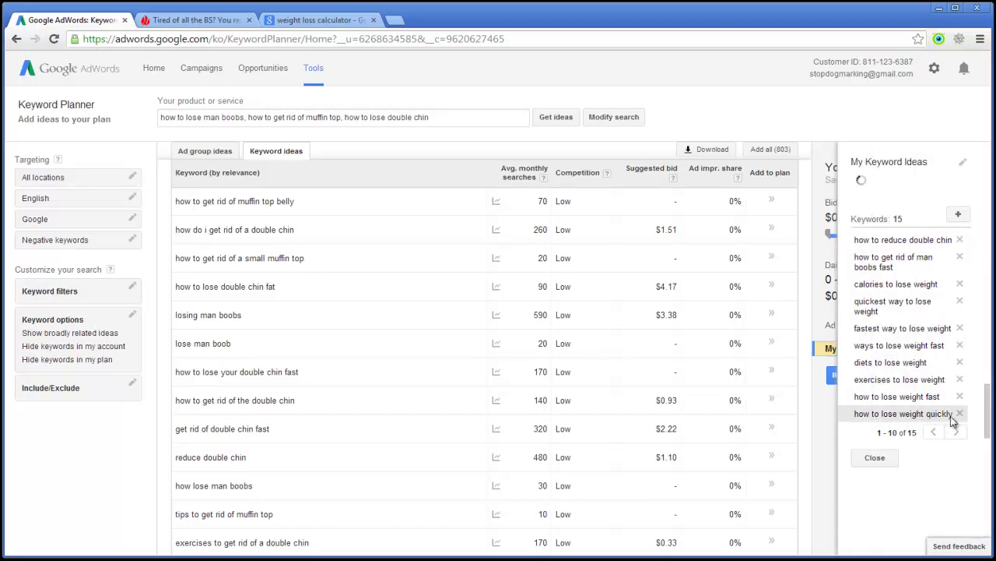
drag(957, 420, 855, 238)
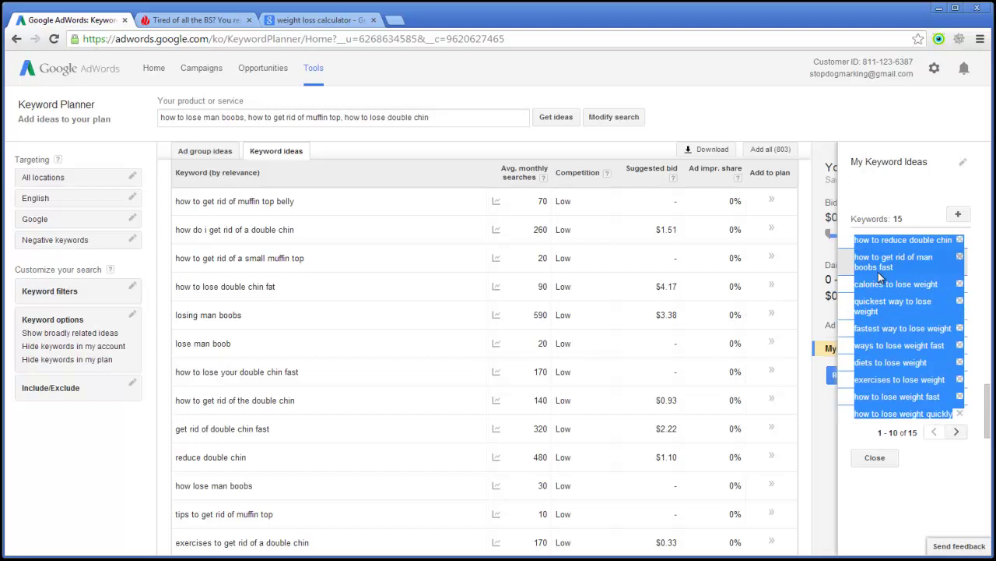
scroll(483, 350, up, 5)
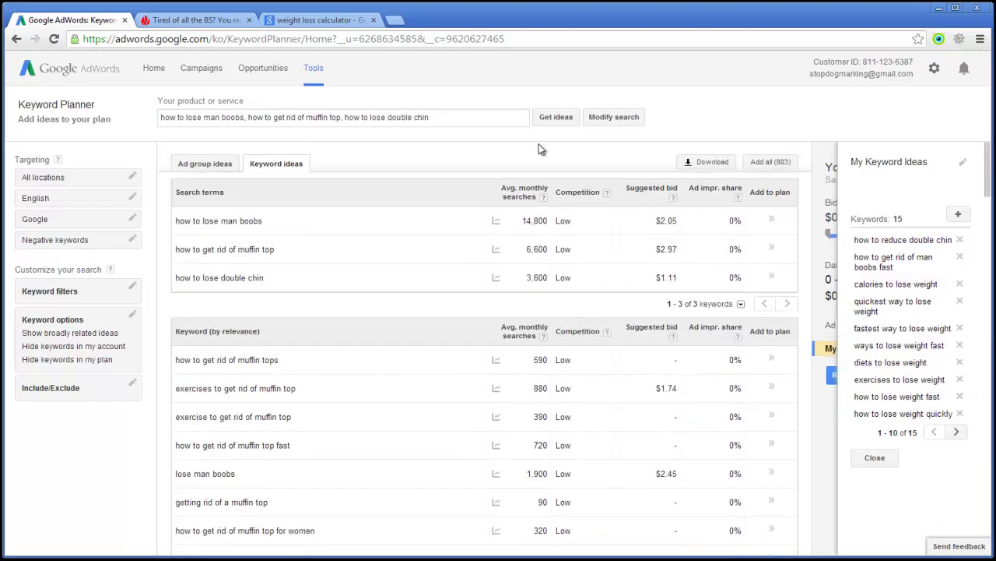
triple_click(461, 114)
key(ctrl+v)
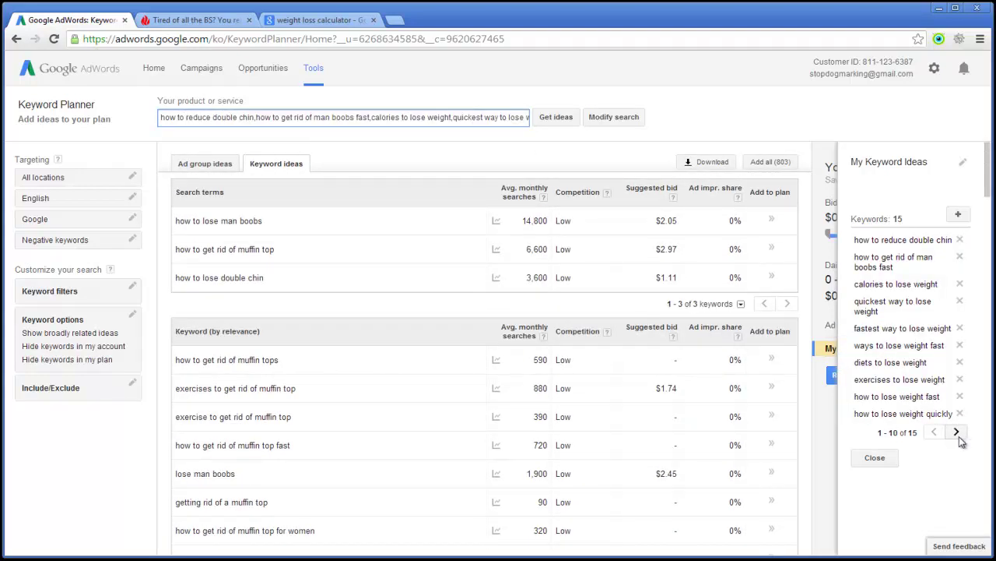
- Append the last five plan keywords, get ideas for all 15, and close the panel
click(957, 432)
drag(943, 319, 862, 244)
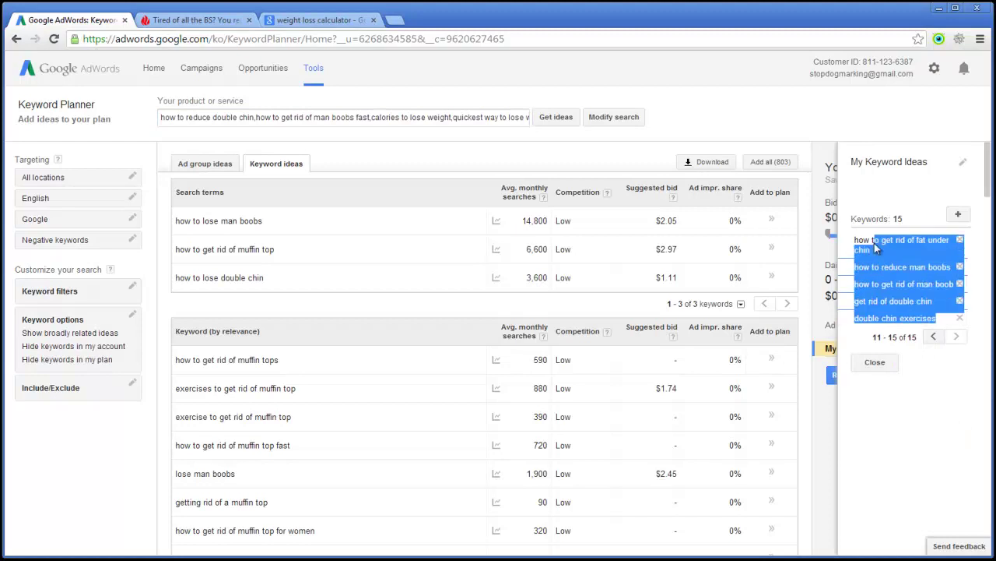
click(459, 117)
key(End)
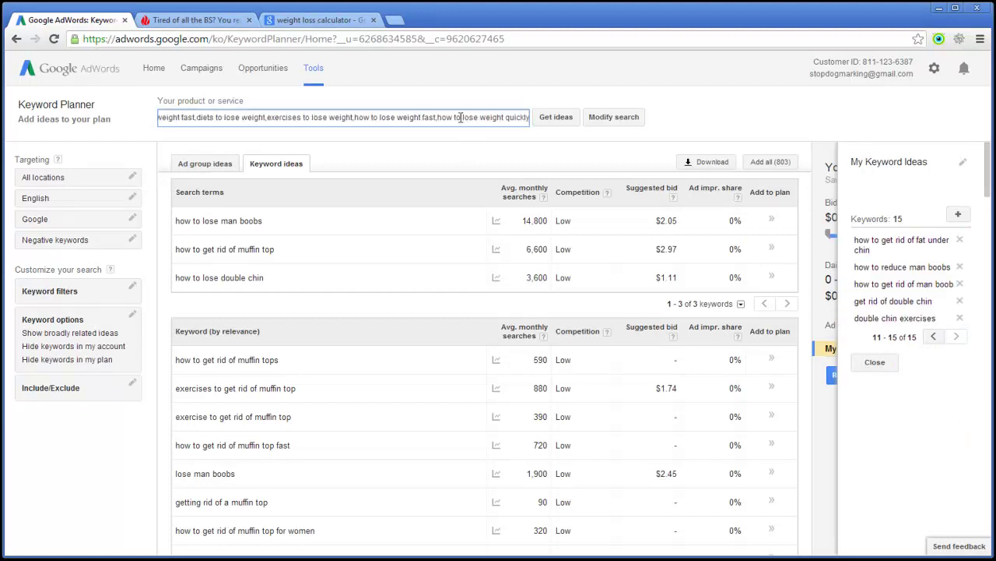
text(,)
click(562, 118)
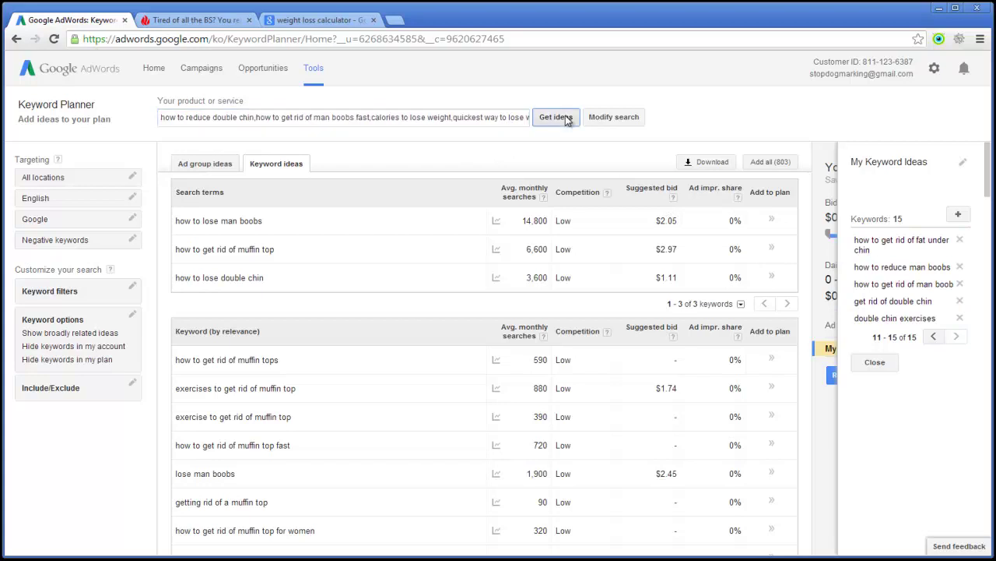
click(886, 367)
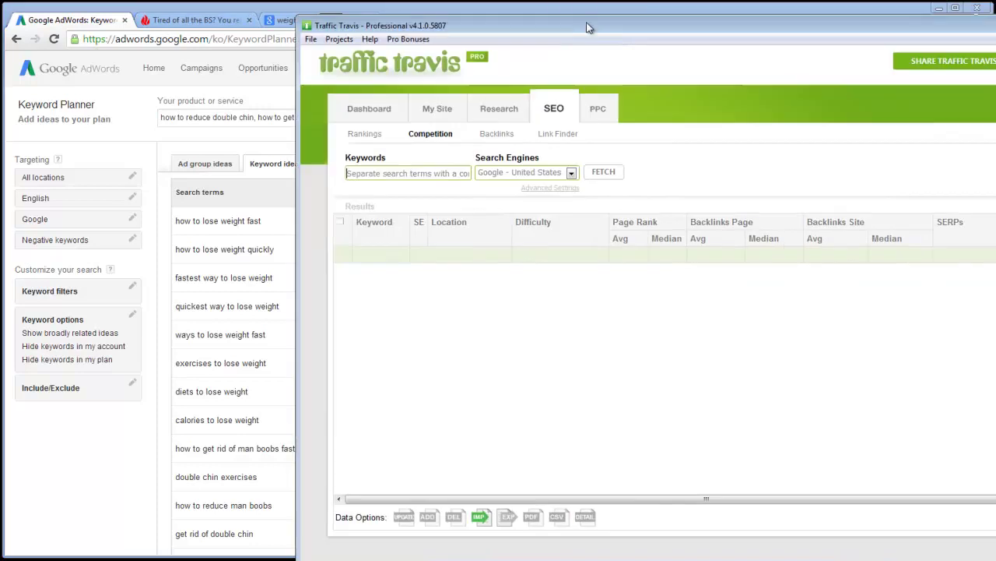
- Maximize Traffic Travis, dismiss the empty keyword popup, and select the AdWords keyword query
double_click(302, 7)
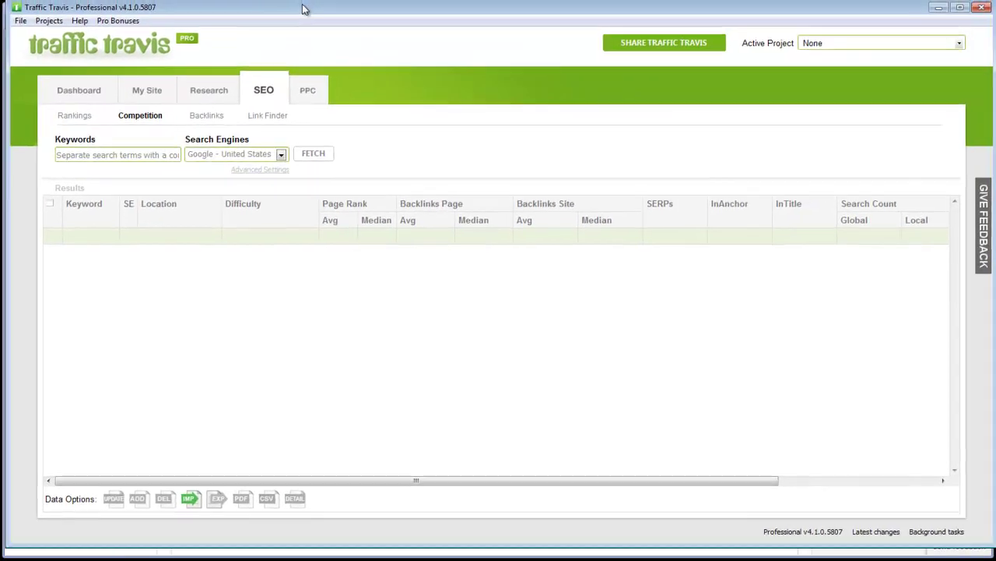
drag(302, 7, 306, 10)
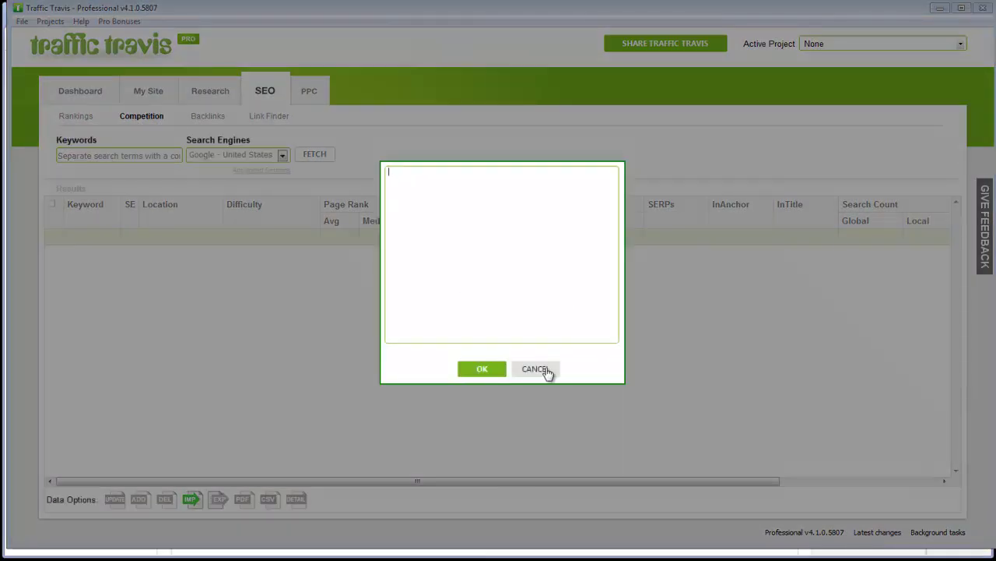
click(544, 370)
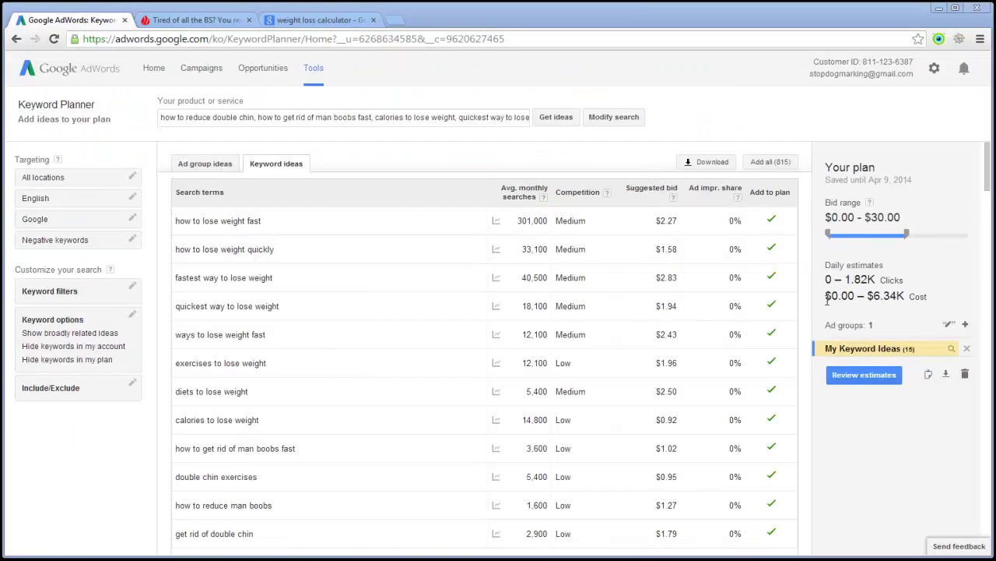
triple_click(366, 118)
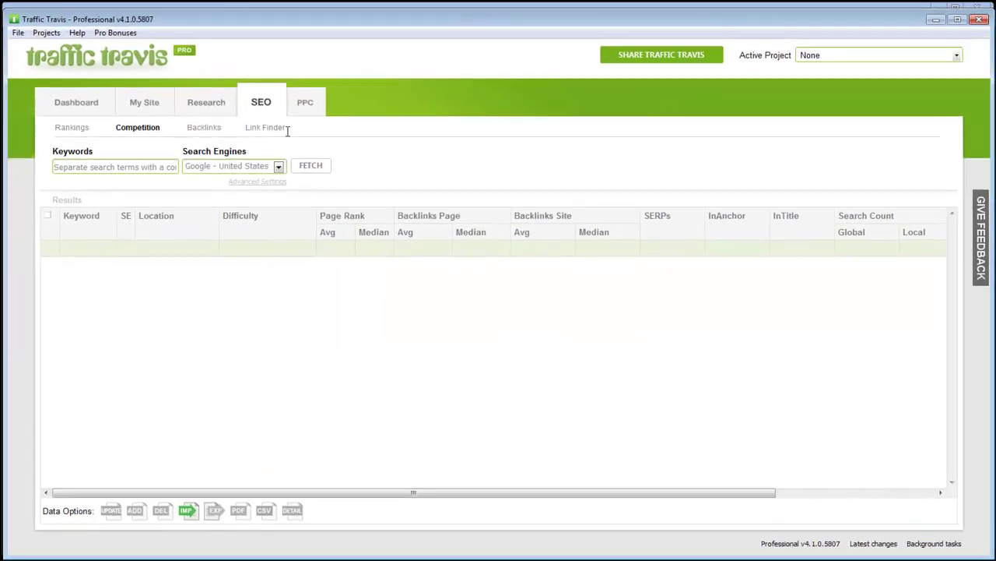
- Paste the copied keywords into the Keywords box, one per line, and confirm
click(94, 168)
key(ctrl+v)
key(ctrl+a)
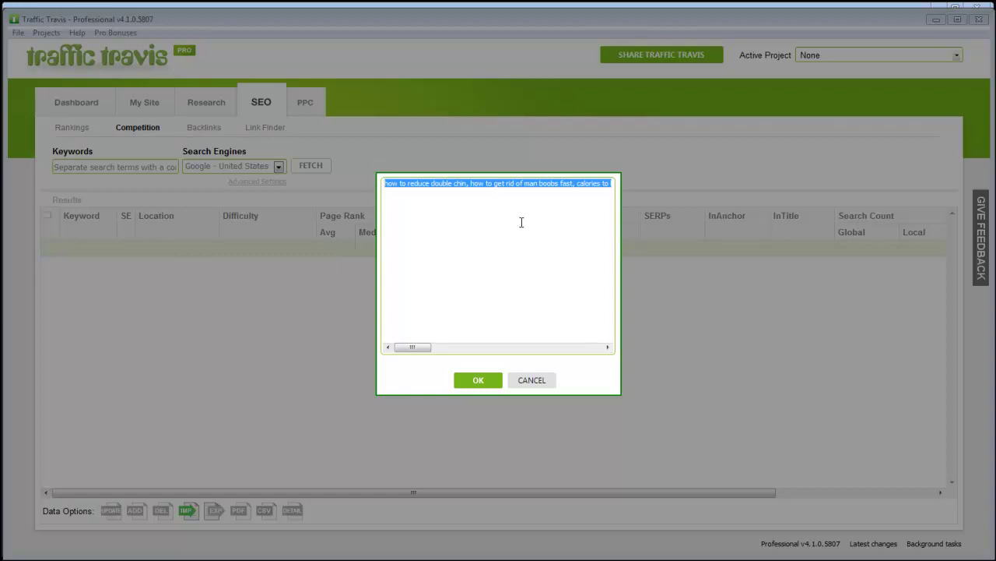
click(469, 184)
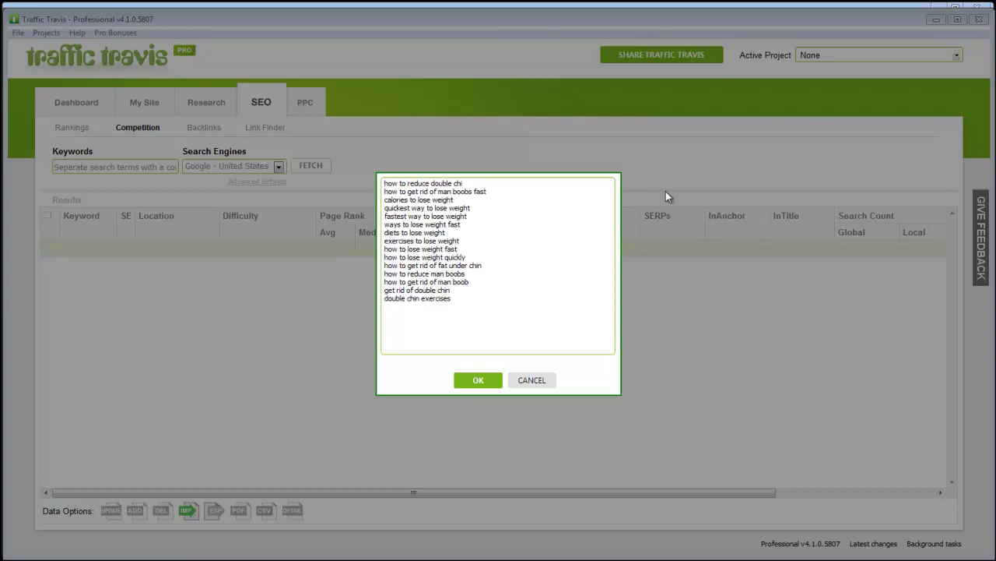
key(ctrl+a)
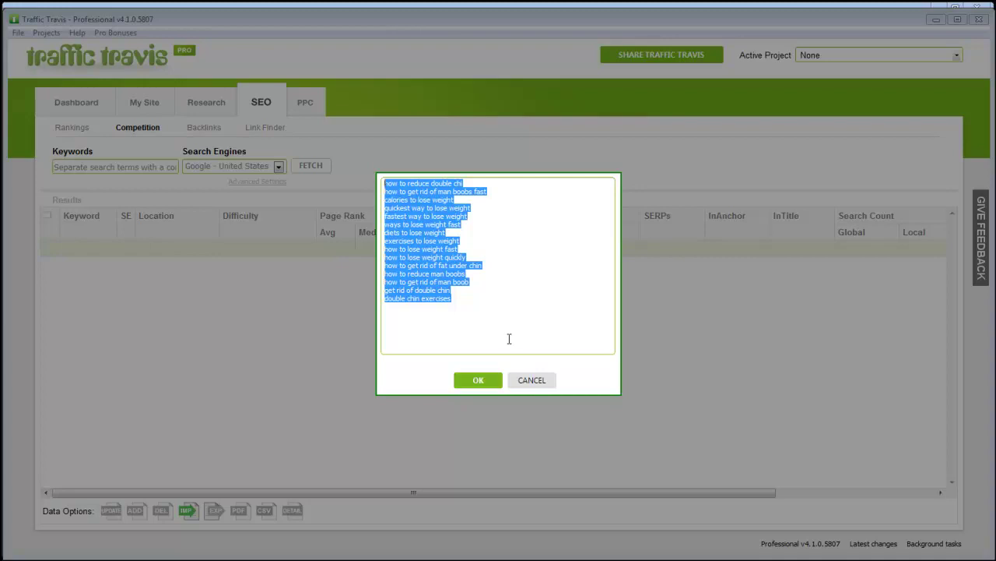
click(491, 384)
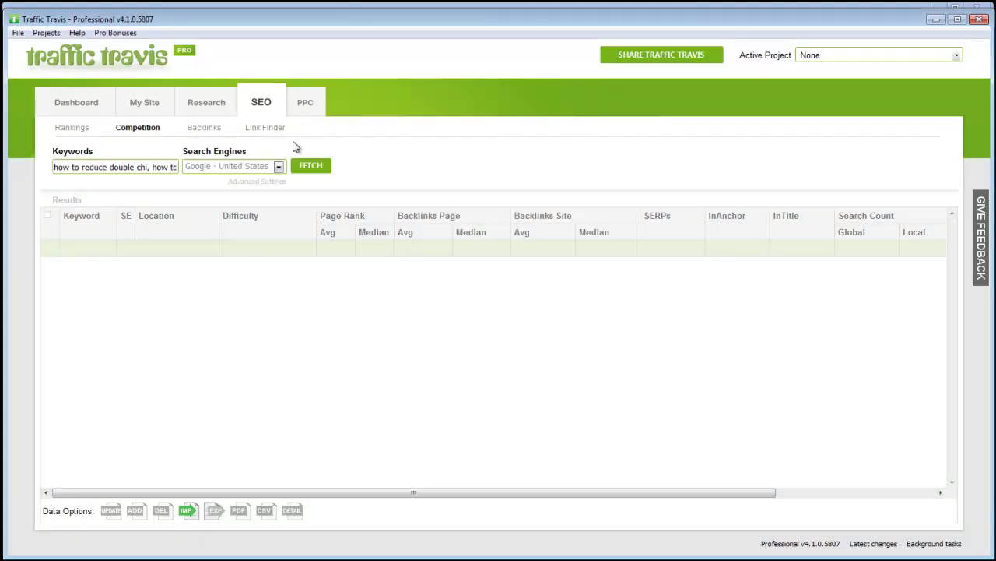
- Fetch competition data for the 15 keywords and sort results by Difficulty
click(305, 170)
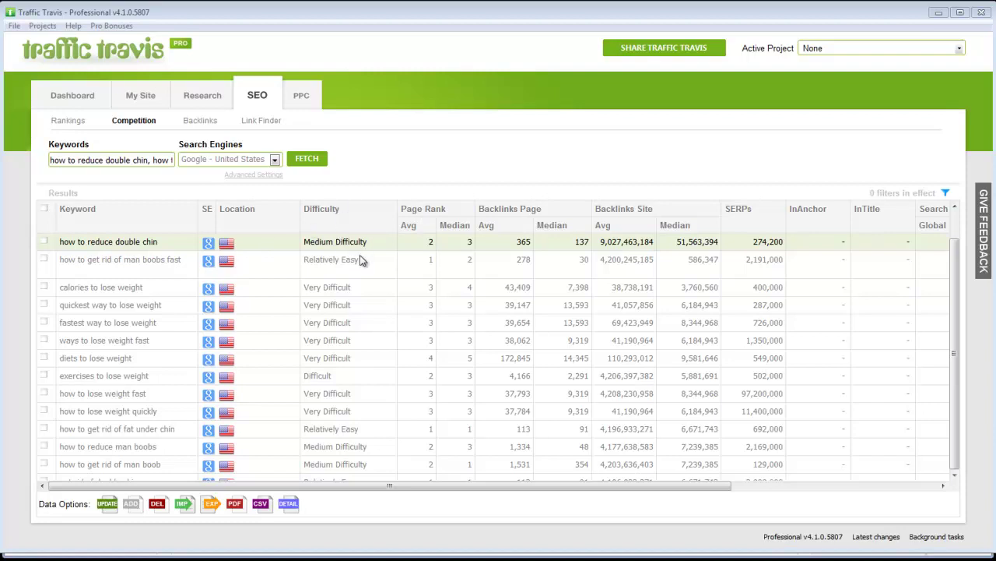
click(325, 210)
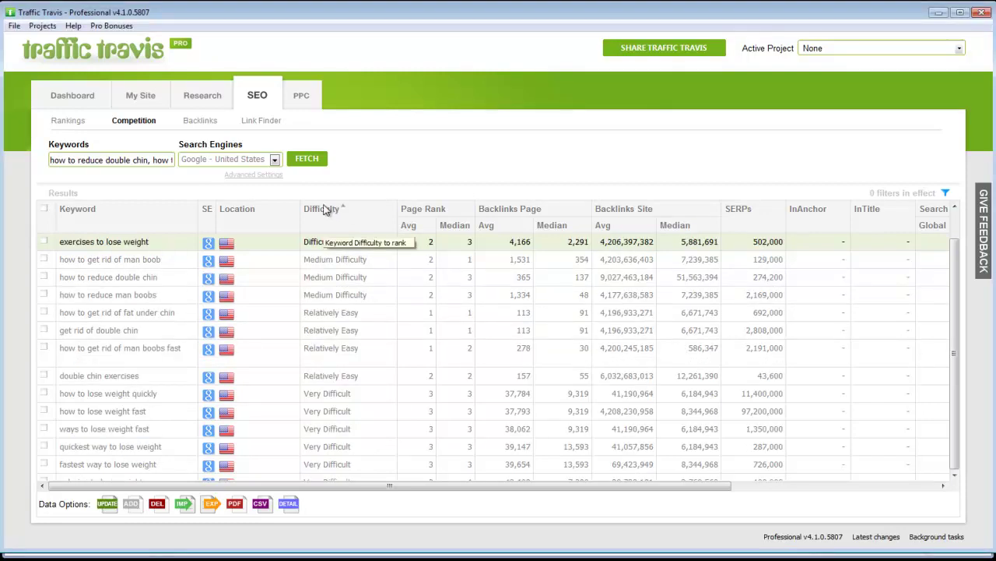
click(331, 207)
click(337, 207)
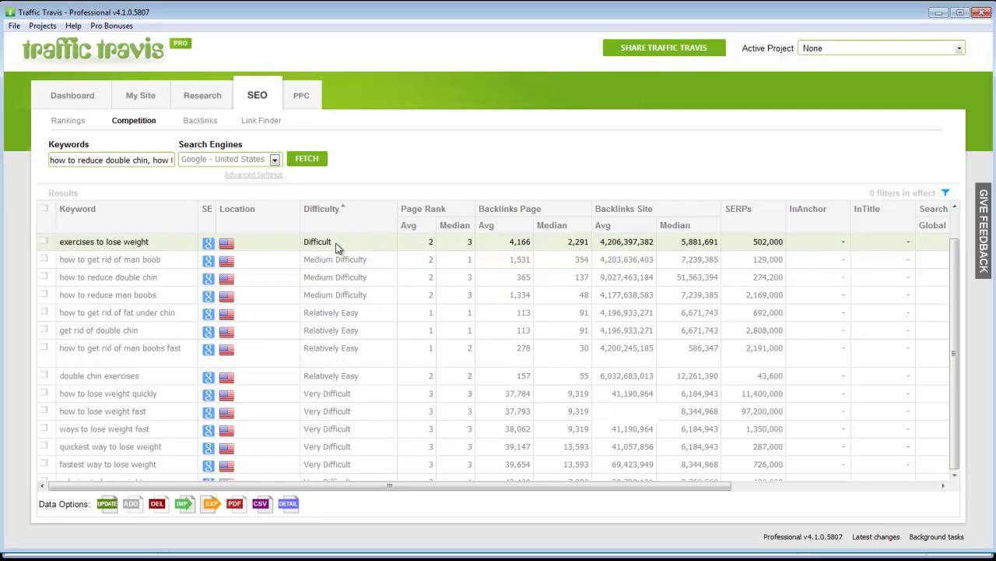
right_click(338, 243)
click(318, 246)
- Review the easier rows, including man boobs, fat under chin and get rid of double chin
click(126, 266)
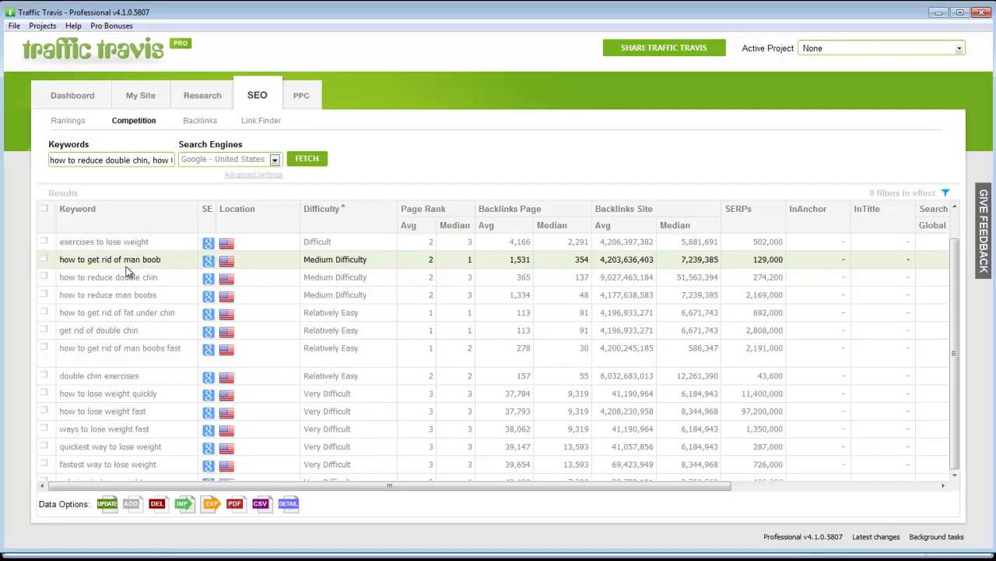
click(121, 318)
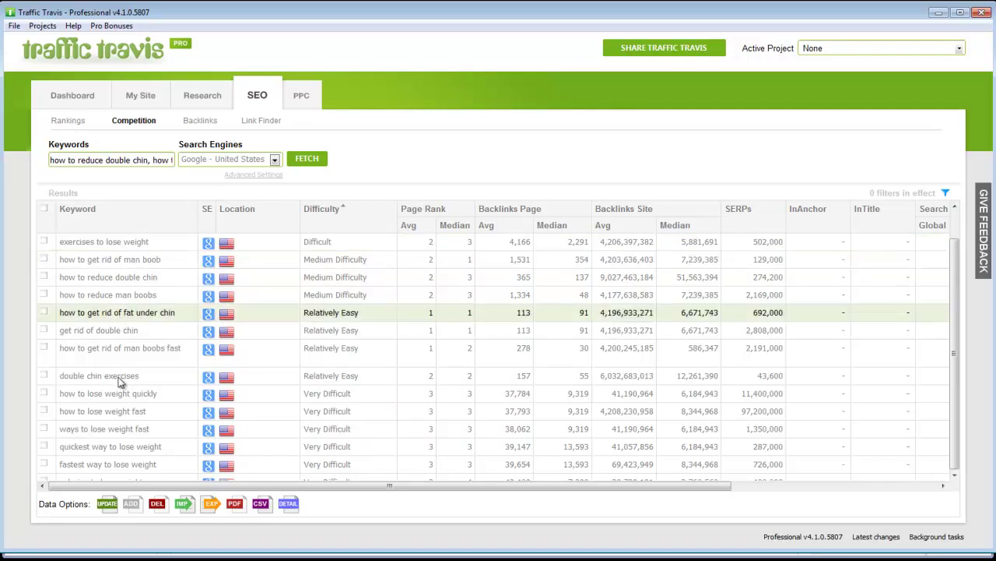
click(121, 380)
click(127, 315)
click(127, 333)
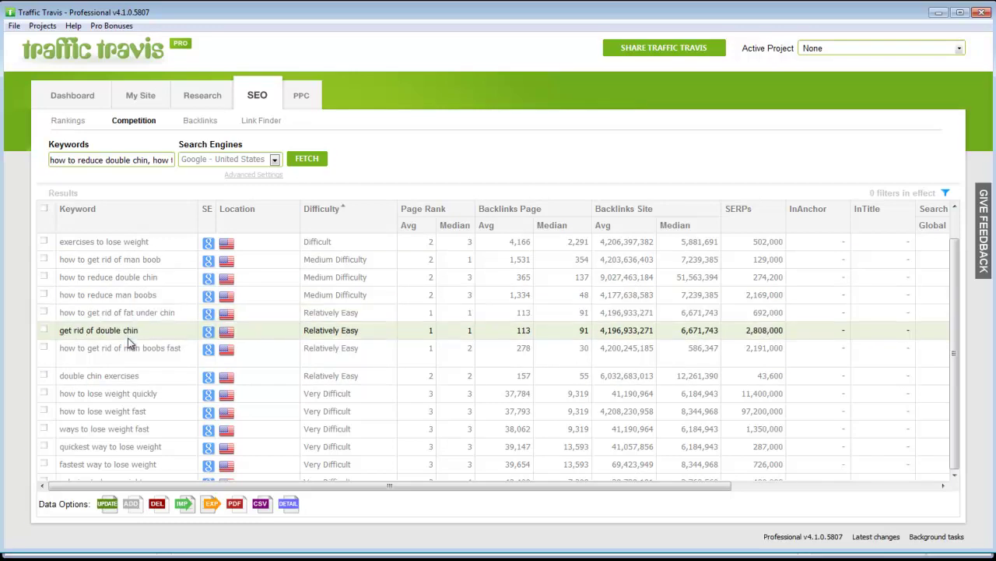
click(129, 354)
click(129, 379)
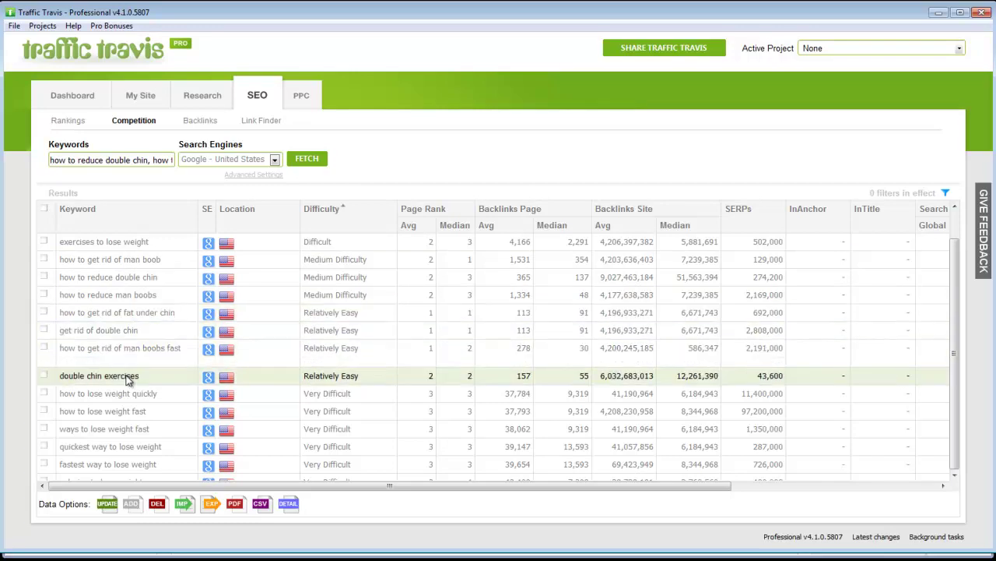
mouse_move(958, 265)
mouse_down()
mouse_move(956, 298)
mouse_move(953, 275)
mouse_move(56, 411)
mouse_up()
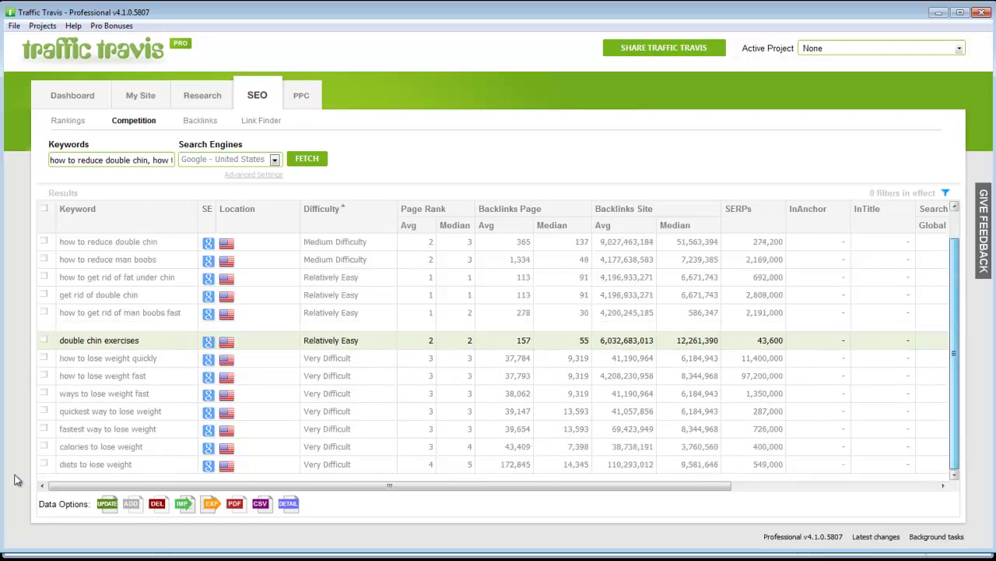
click(116, 361)
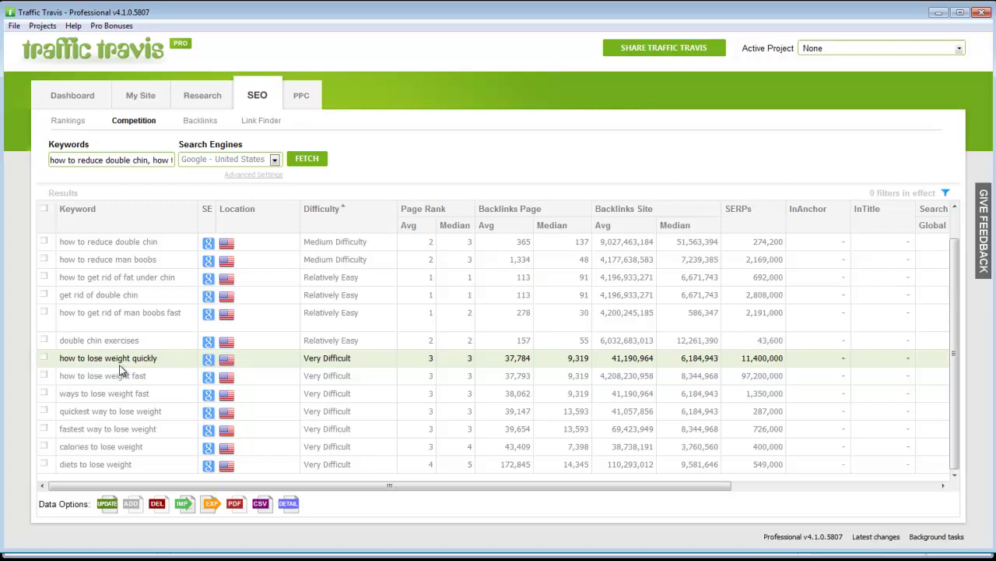
drag(957, 357, 957, 282)
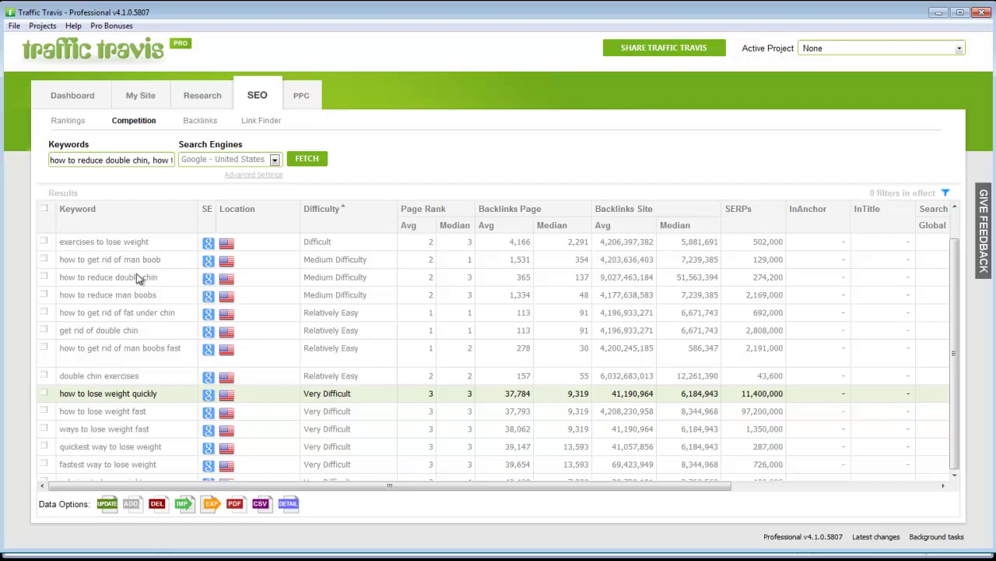
click(118, 333)
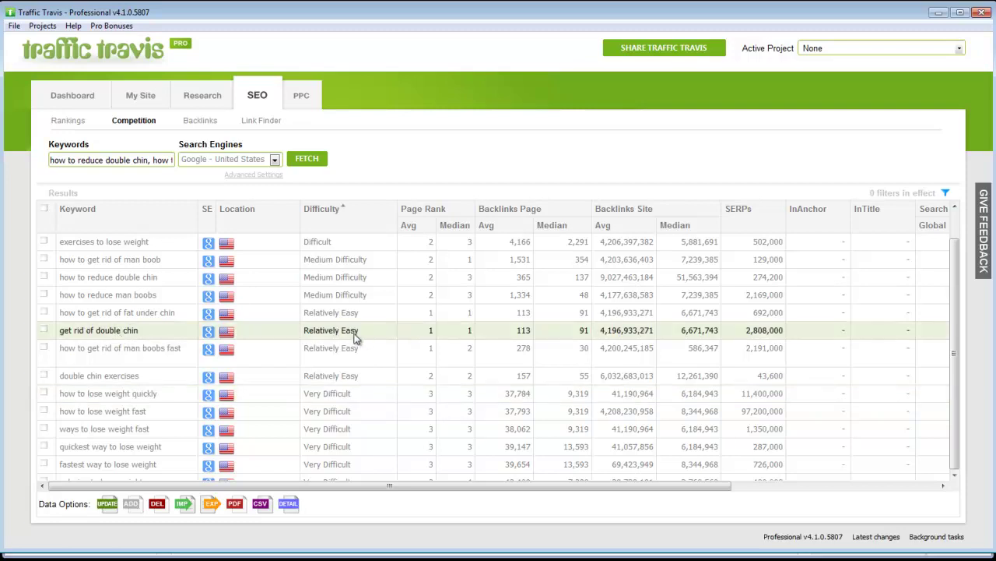
- Find 'get rid of d' in the Keyword Planner ideas list, then return to Traffic Travis
click(939, 14)
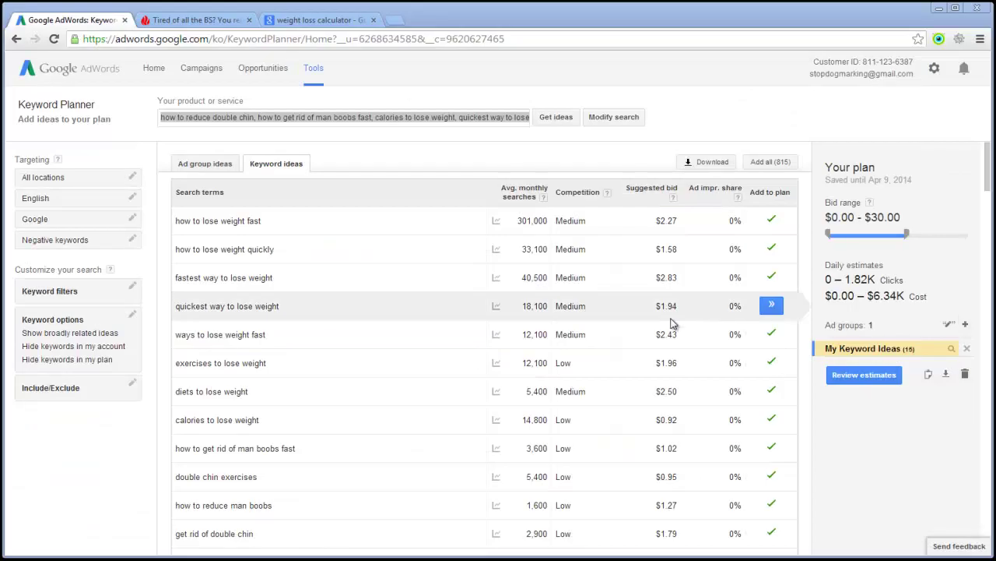
click(78, 501)
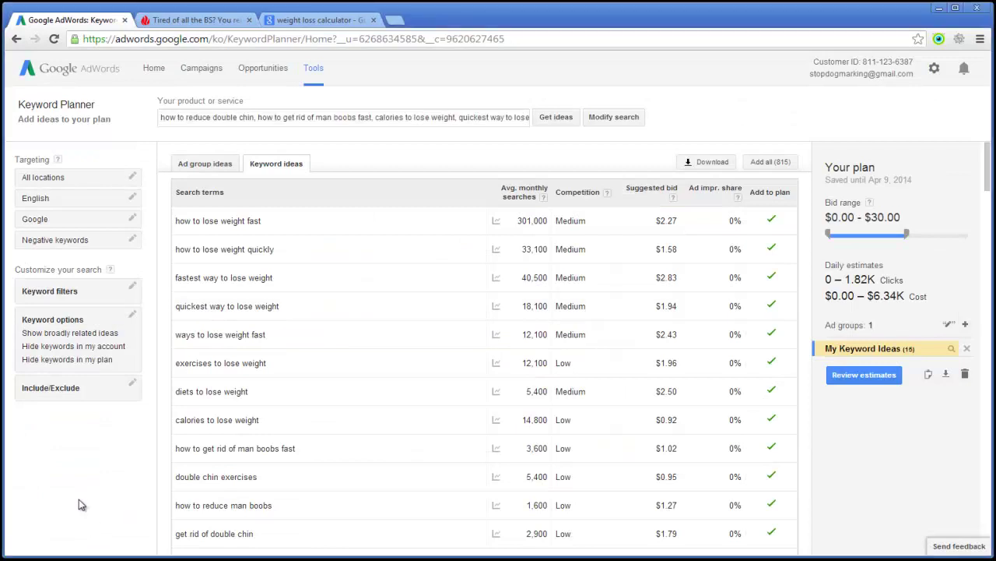
key(ctrl+f)
text(ge)
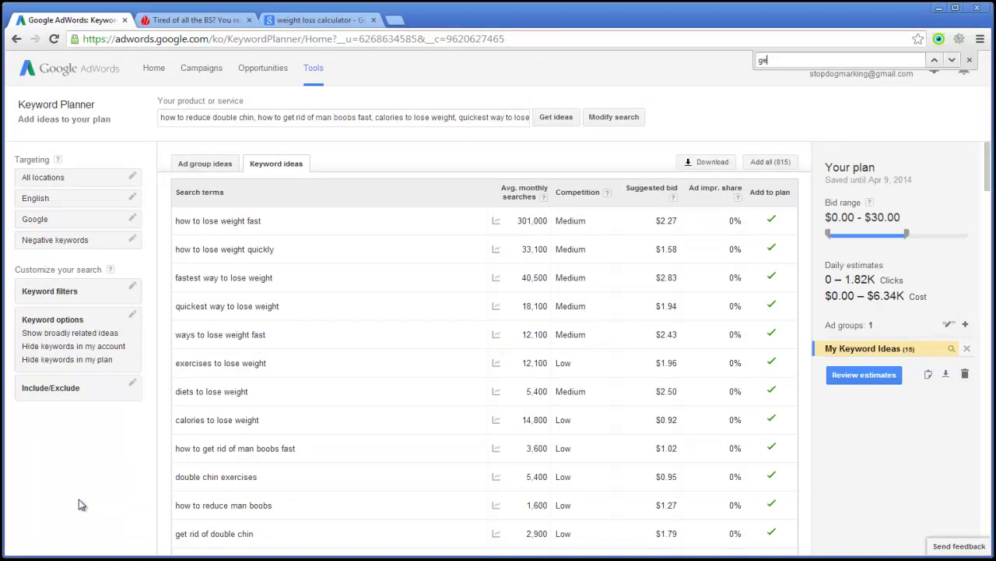
text(t rid of d)
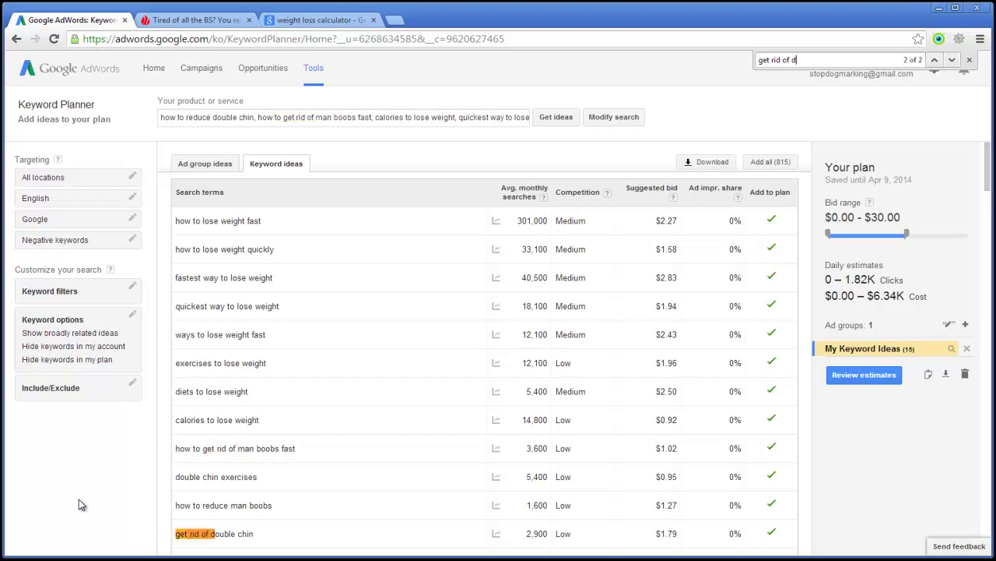
key(Escape)
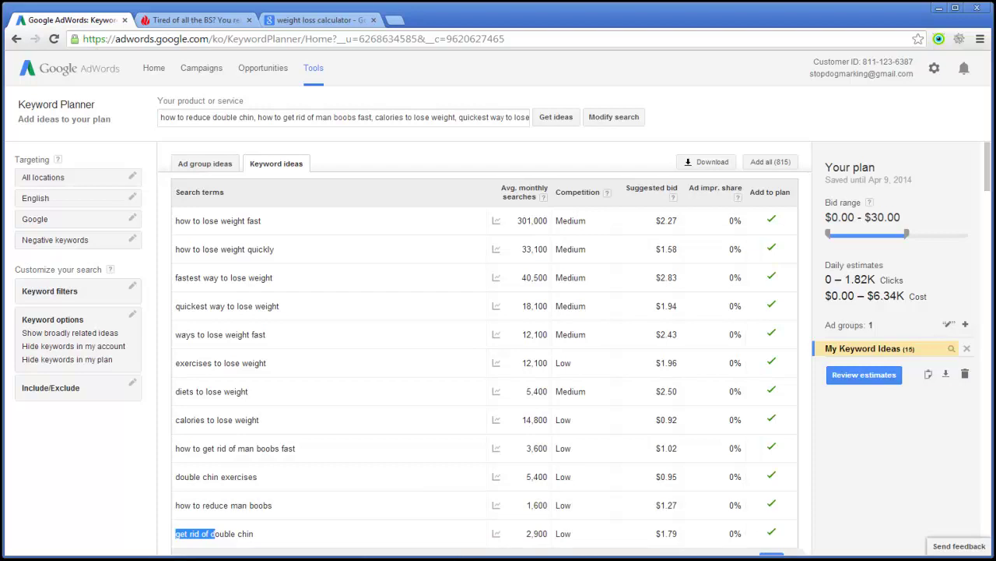
key(alt+Tab)
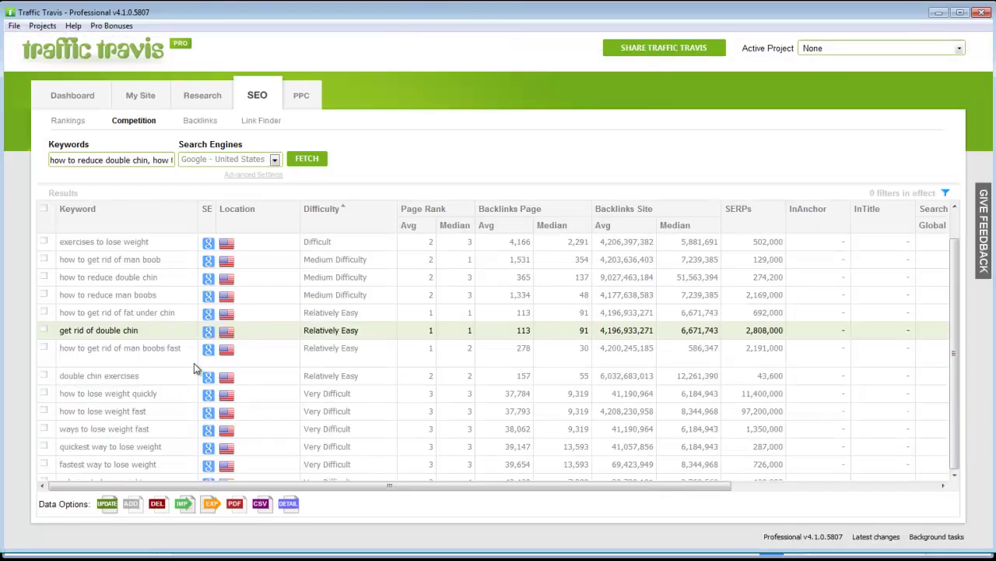
- Open 'get rid of double chin' details and inspect top URLs' TITLE, DESC and H1TAG
drag(298, 486, 560, 486)
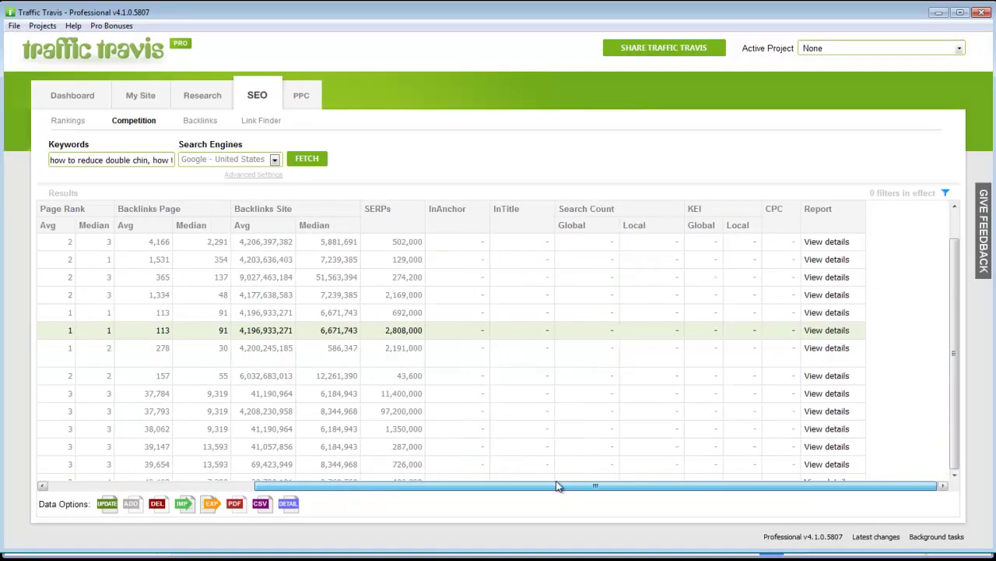
click(838, 330)
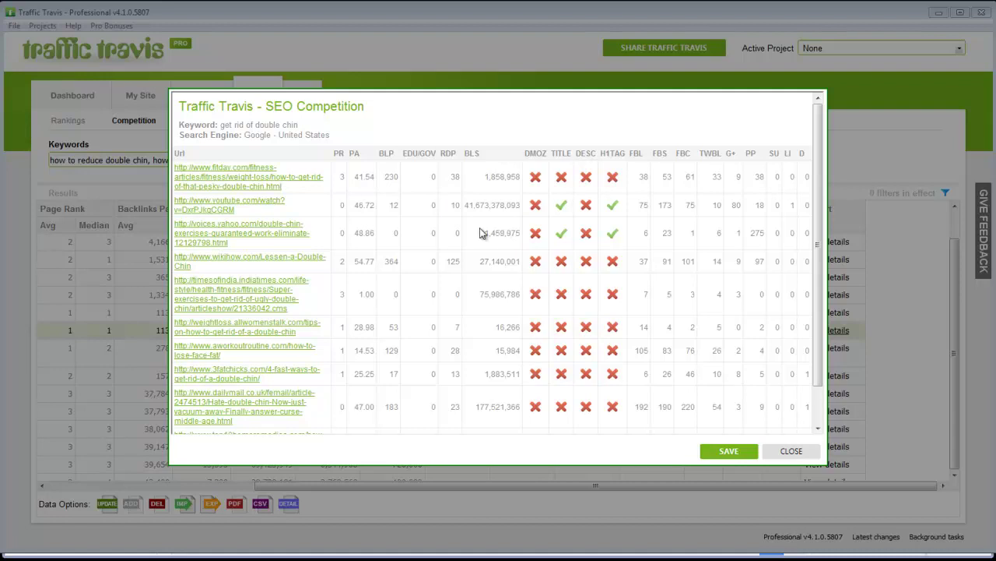
drag(296, 167, 273, 443)
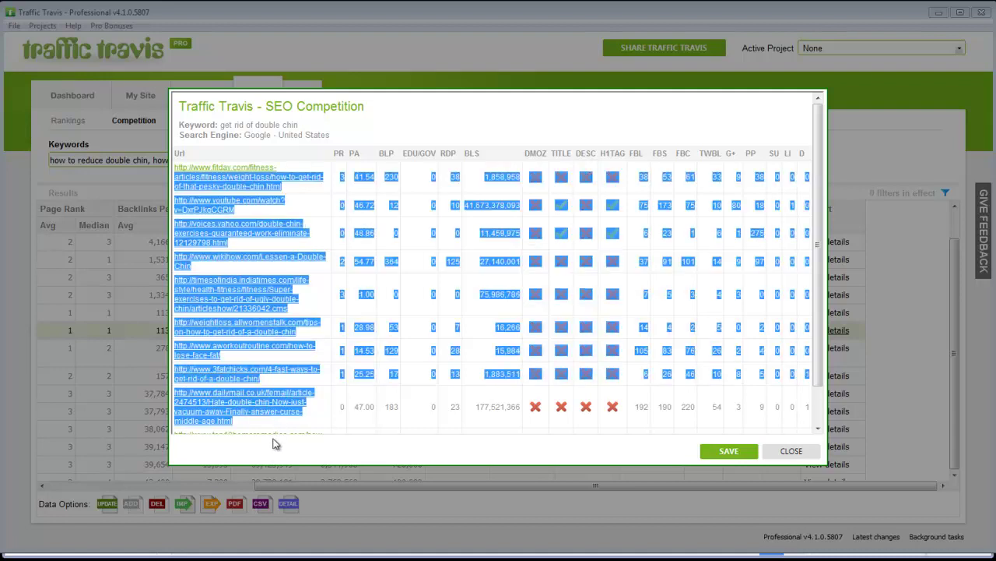
click(312, 157)
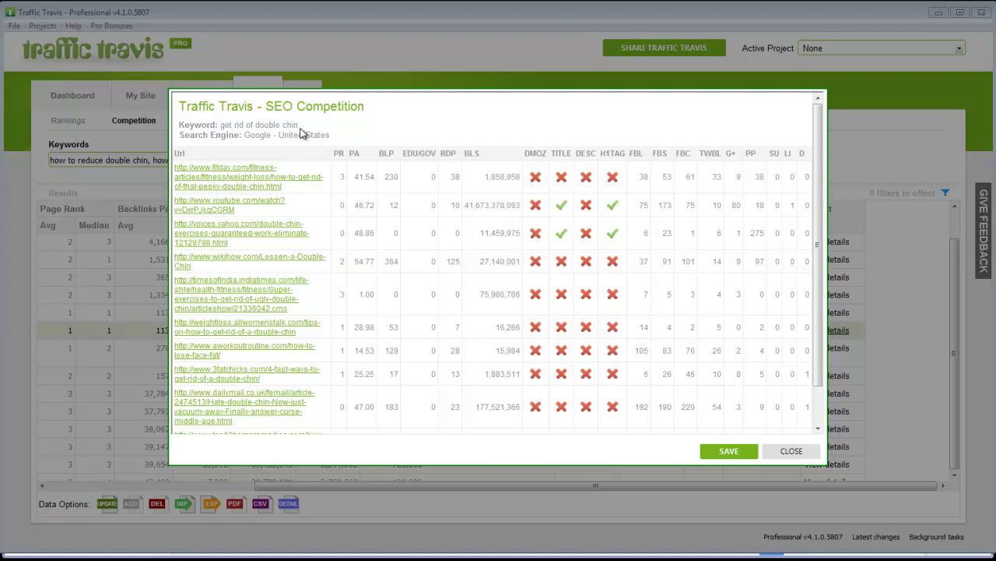
drag(299, 125, 223, 130)
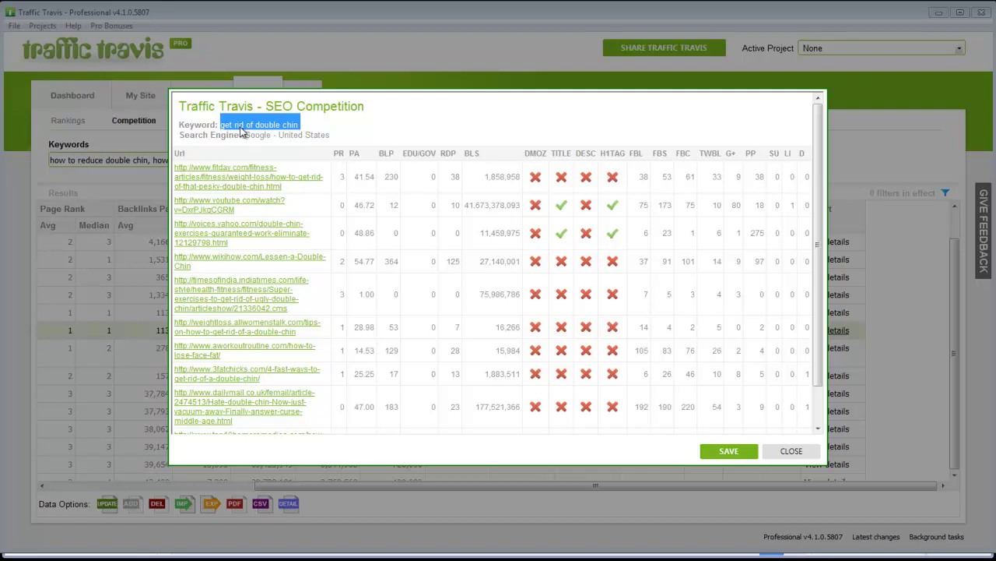
click(483, 112)
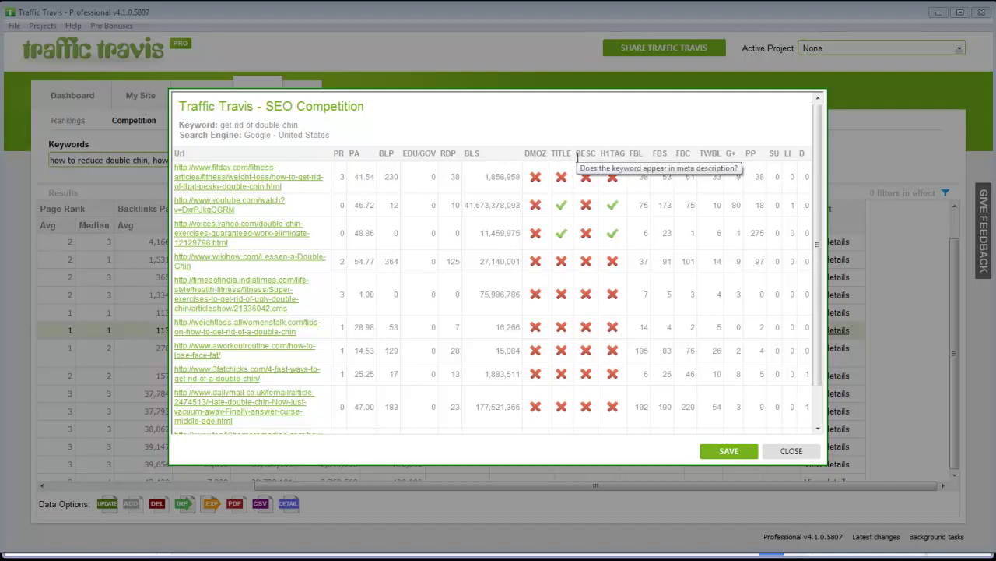
drag(552, 153, 607, 131)
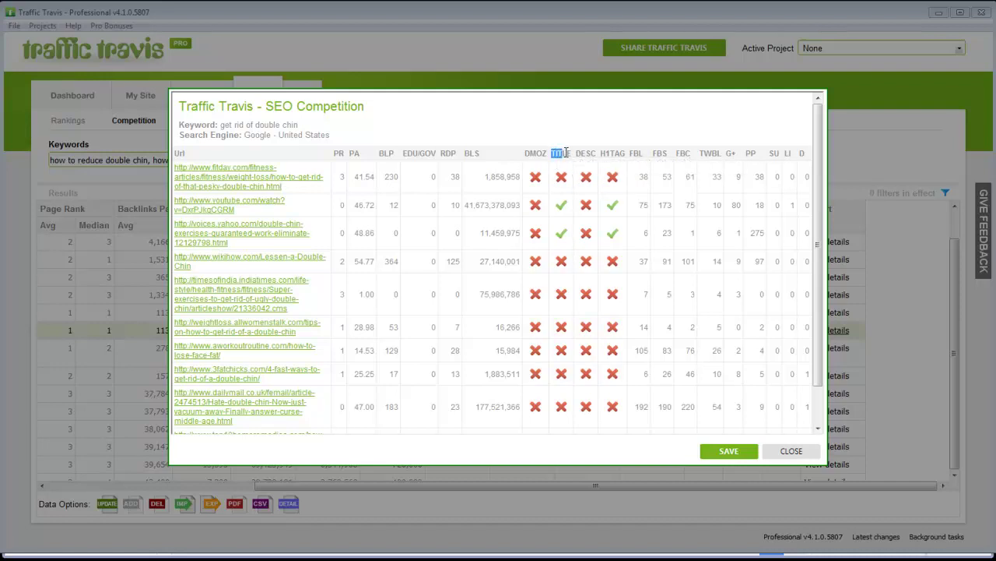
click(606, 131)
drag(315, 126, 223, 132)
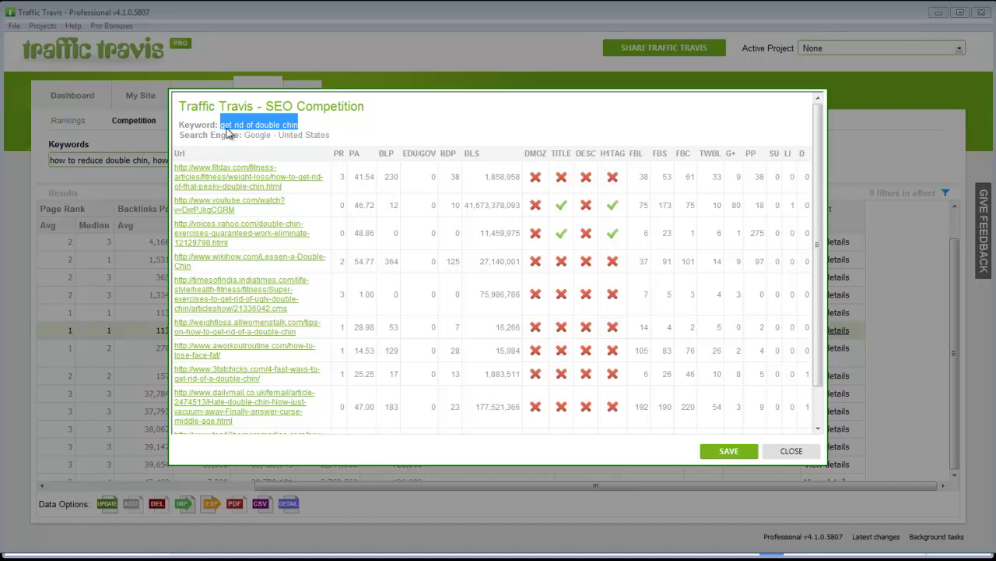
click(568, 134)
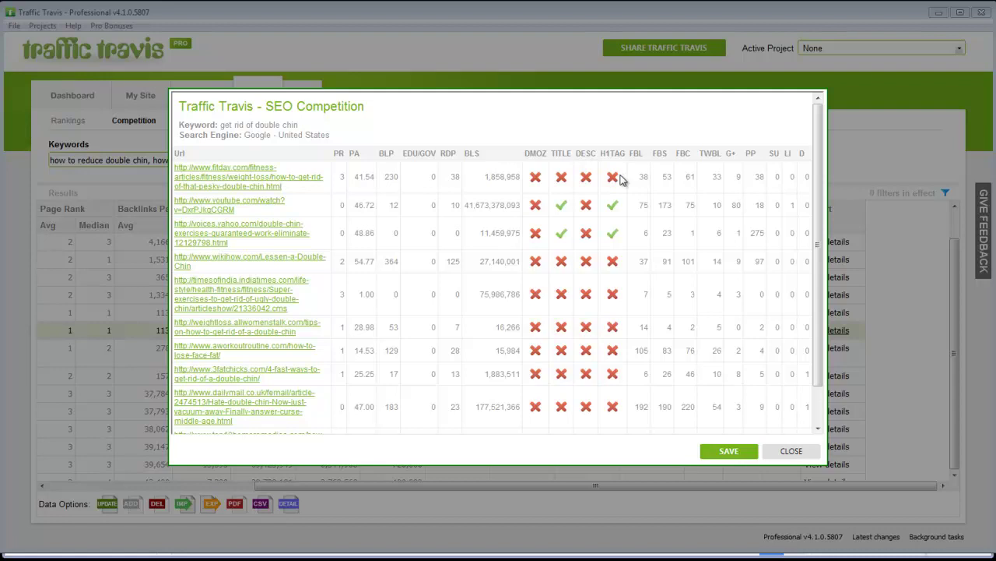
- Close the competition report and Google 'get rid of double chin' in a new tab
click(800, 452)
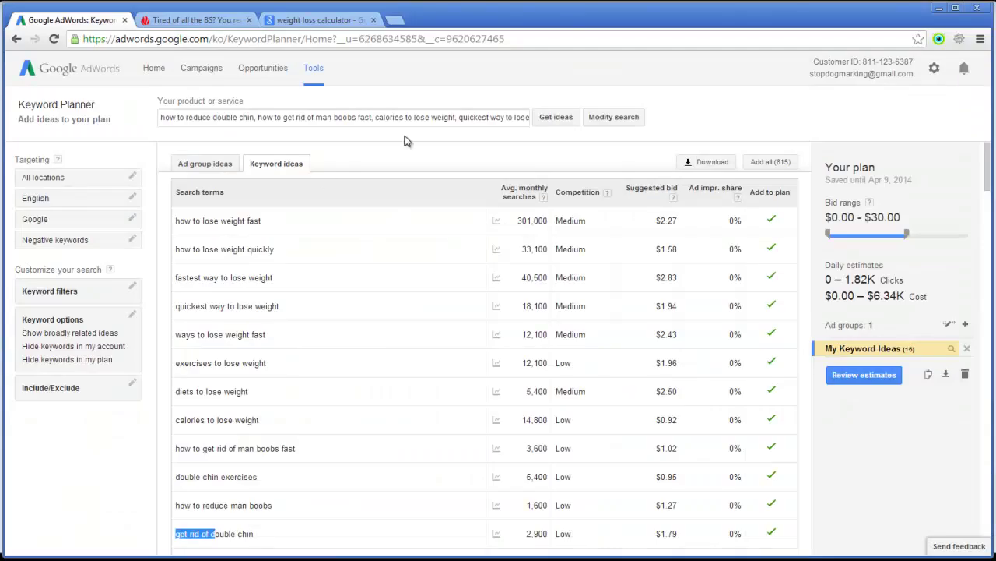
key(ctrl+t)
text(get rid of double chin)
key(Return)
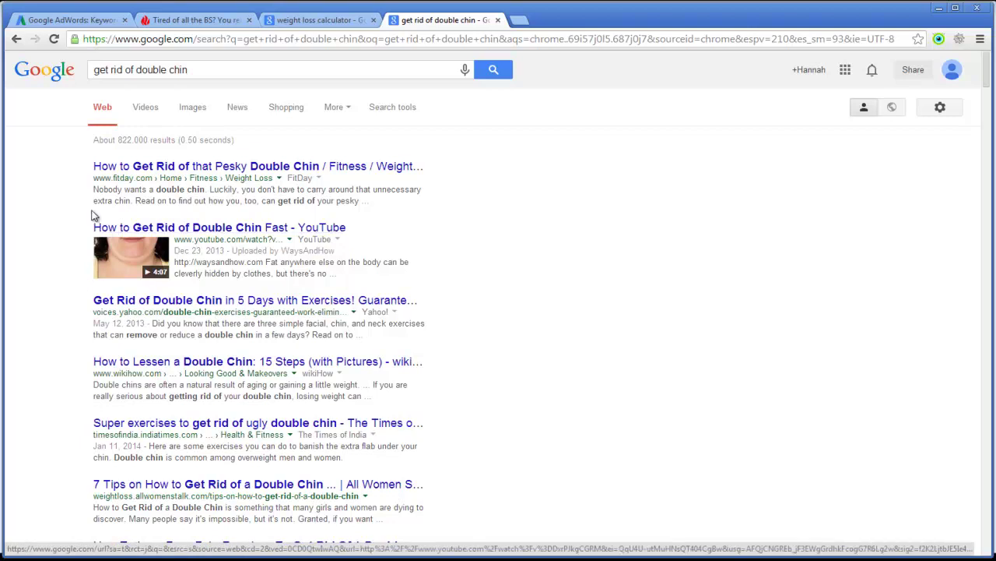
- Examine the top result's title and snippet, then open the FitDay article
drag(90, 166, 413, 165)
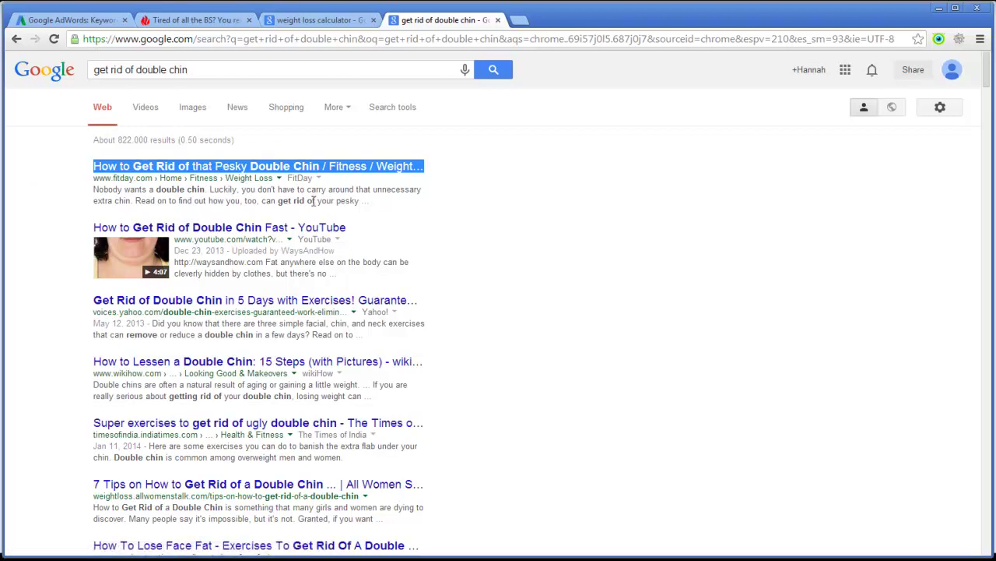
drag(312, 200, 279, 200)
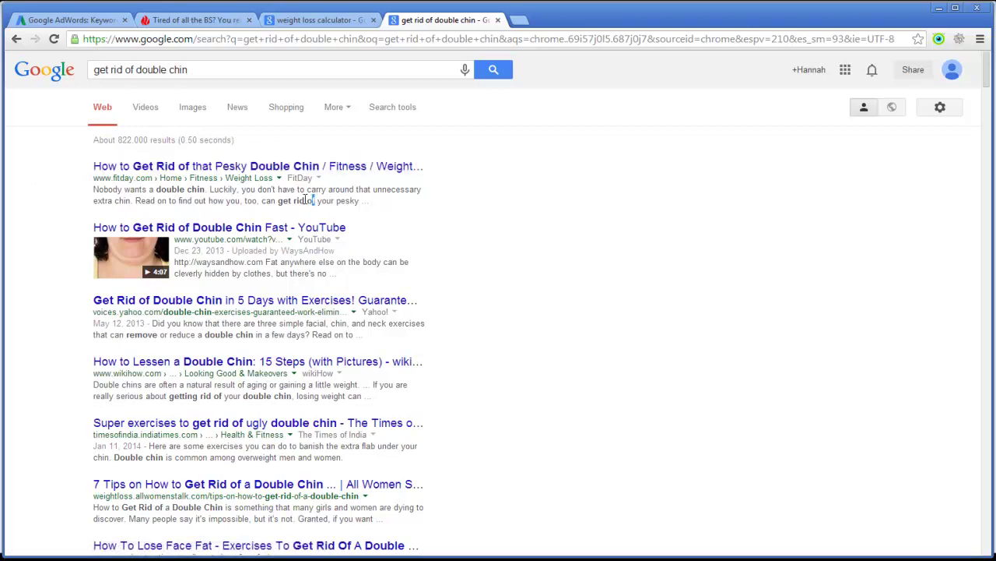
click(179, 189)
drag(204, 190, 154, 191)
click(306, 190)
drag(364, 201, 72, 192)
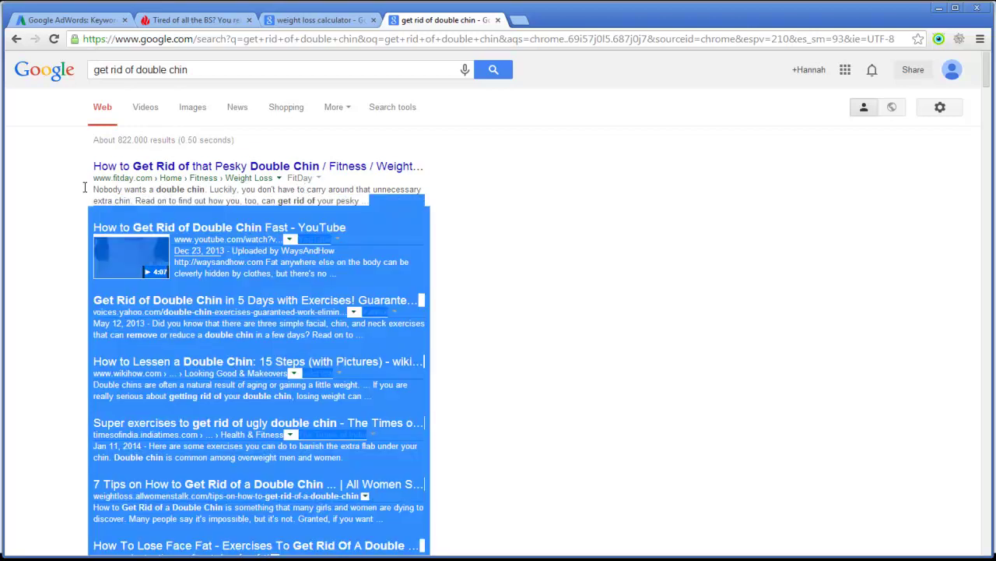
click(141, 166)
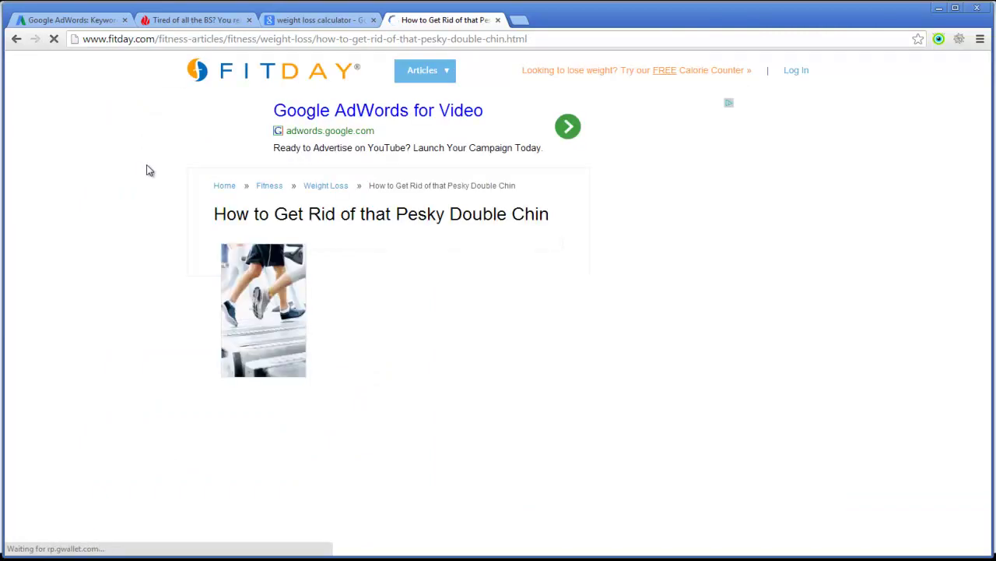
- Look over the FitDay double chin article title and close the share popup
drag(545, 214, 195, 222)
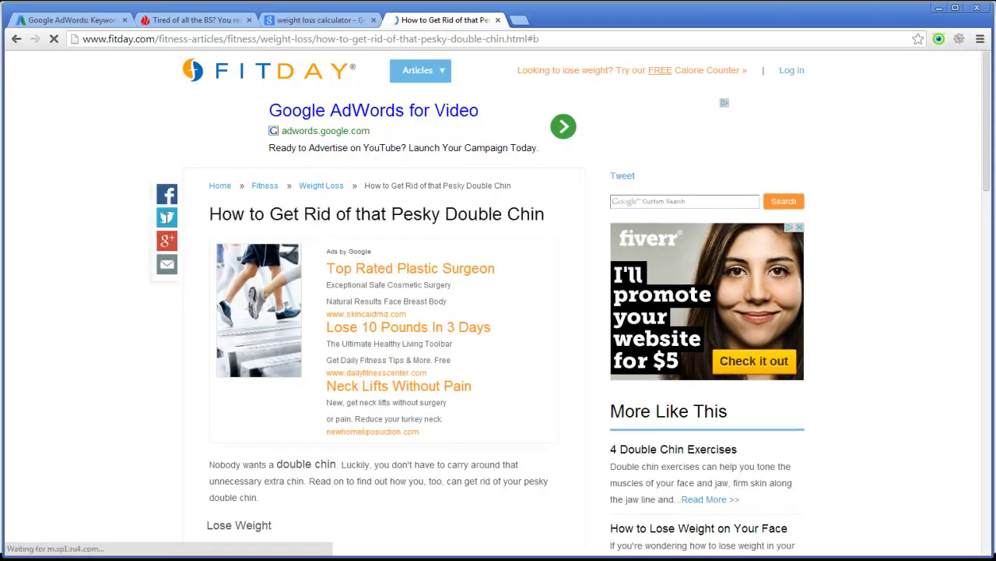
click(167, 217)
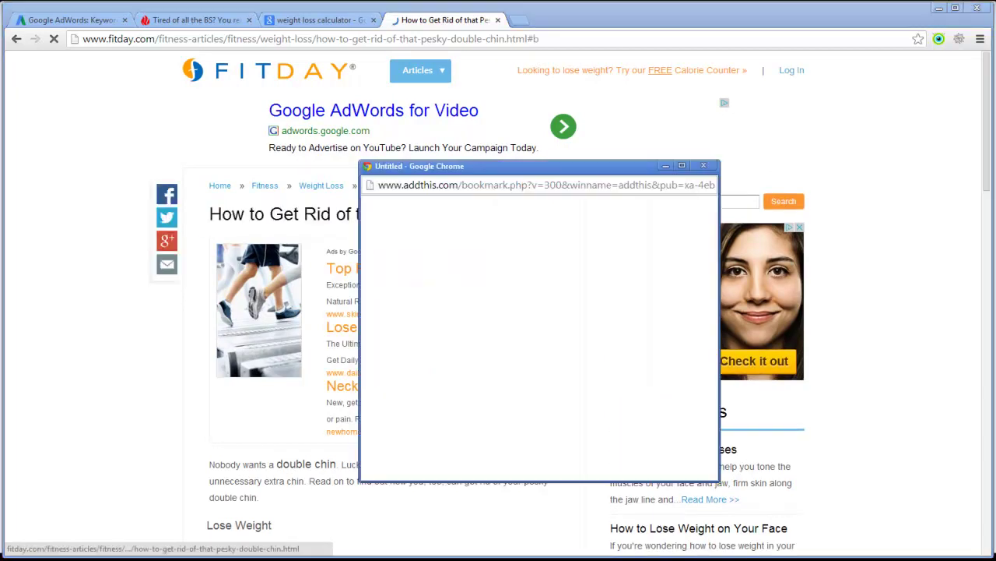
click(704, 166)
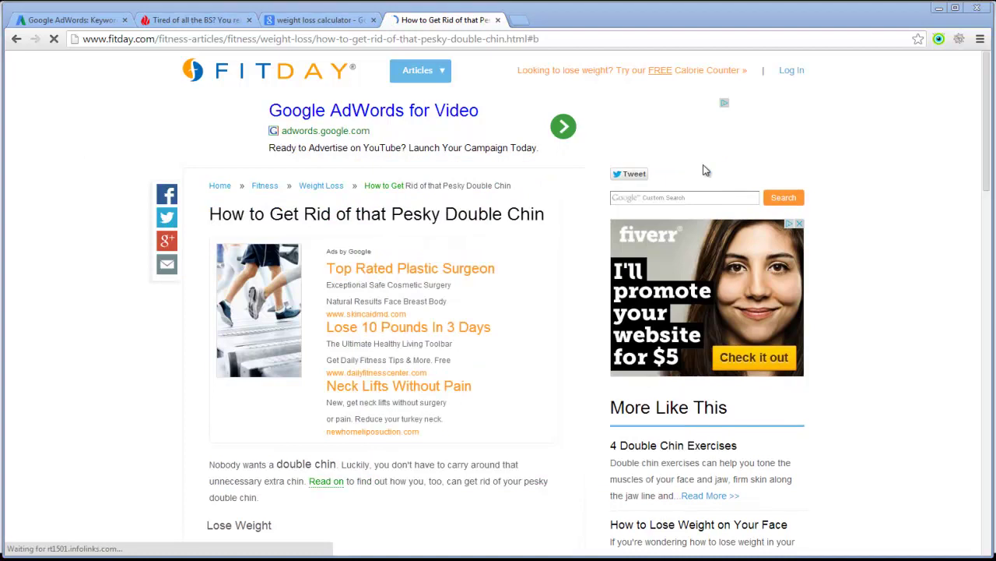
- Go back to the Google results for 'get rid of double chin'
click(16, 39)
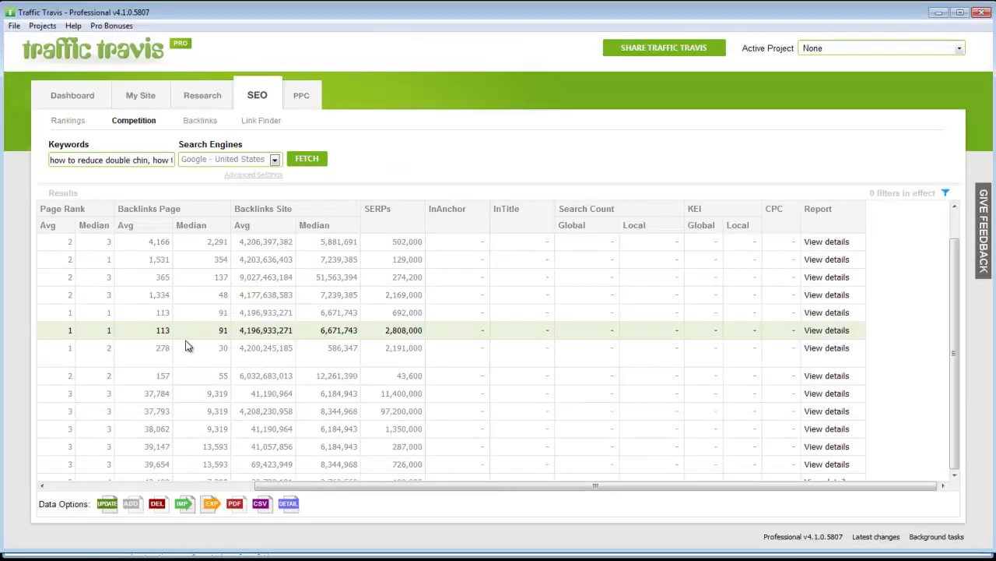
- Scroll the table back to the Keyword column, select the top row, and minimize Traffic Travis
mouse_move(330, 487)
mouse_down()
mouse_move(104, 483)
mouse_move(331, 483)
mouse_up()
scroll(220, 334, left, 5)
key(Up)
key(Up)
key(Up)
key(Up)
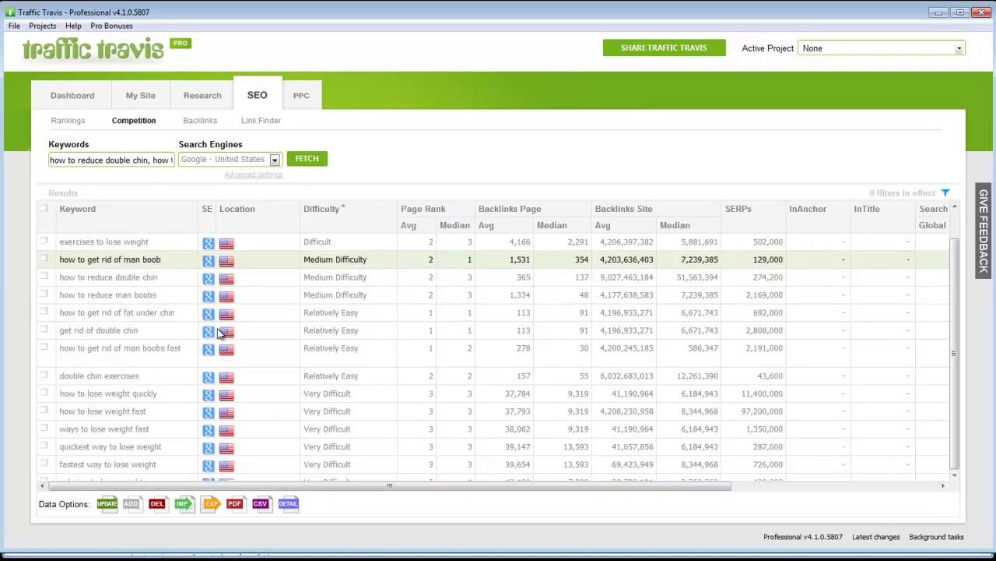
key(Up)
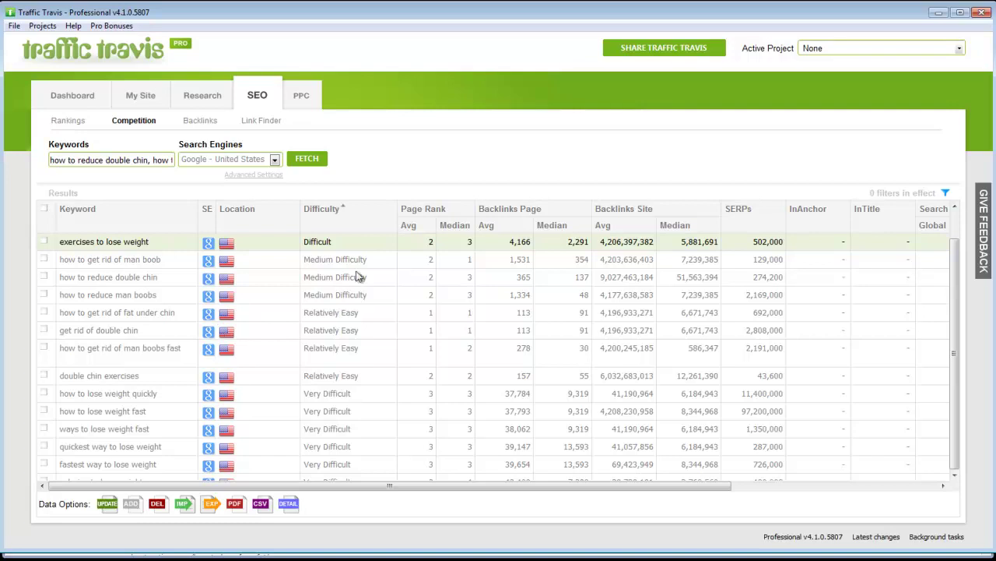
click(940, 14)
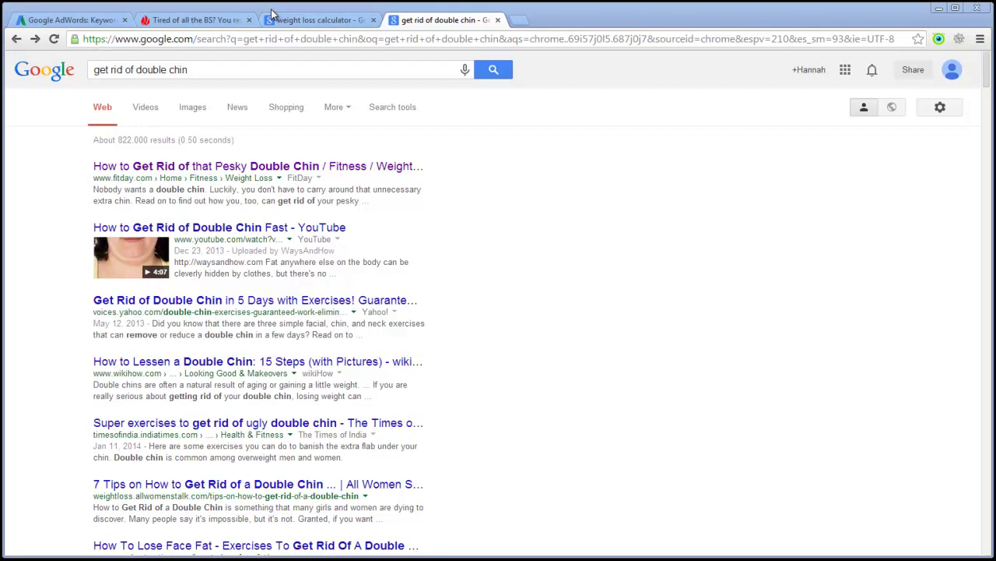
- Bring up the jefflenney.com 'Tired of all the BS' free report sign-up tab in Chrome
click(208, 22)
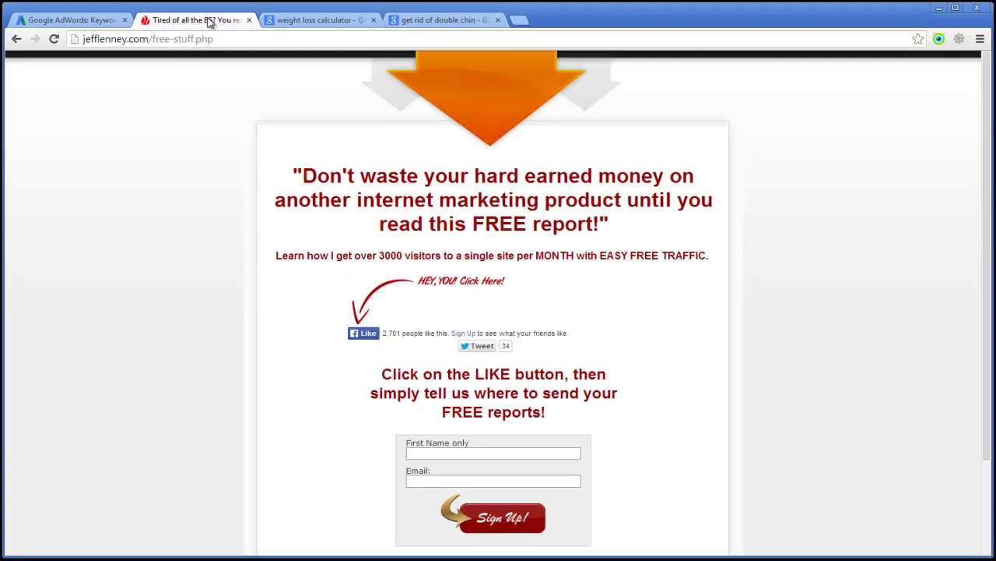